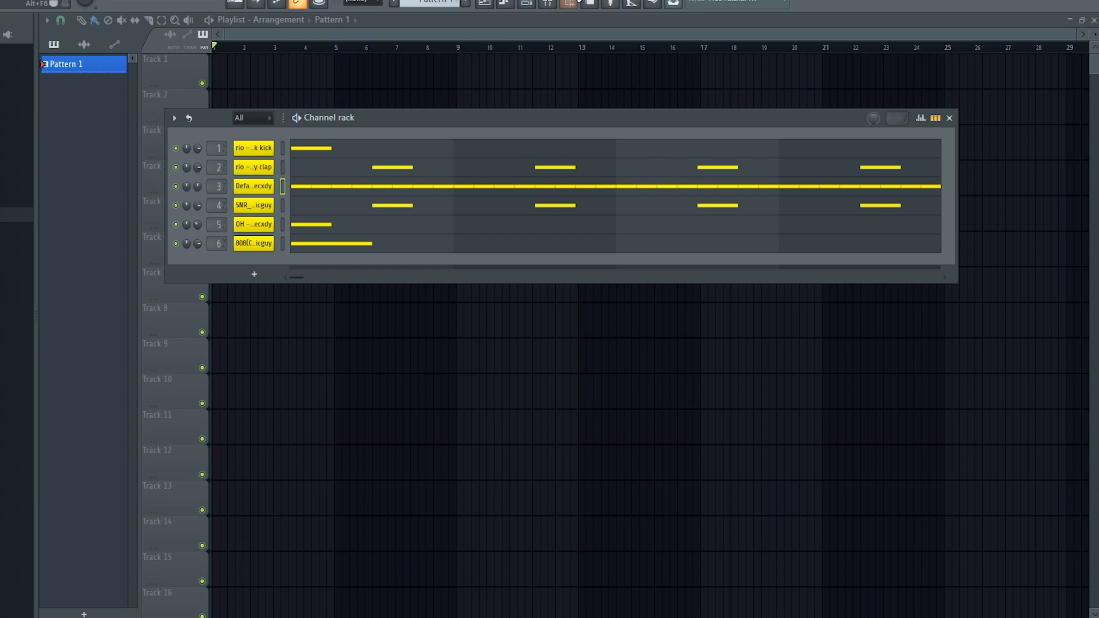
Step: Open the mixer and select Insert 1
left_click(549, 4)
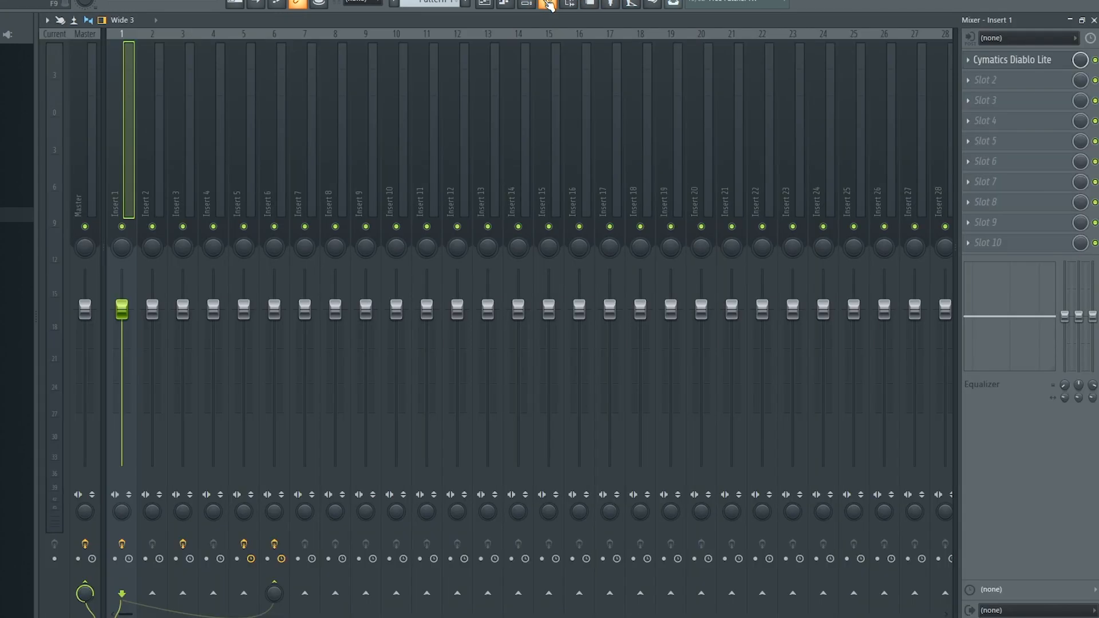
left_click(161, 98)
left_click(131, 106)
left_click(194, 109)
left_click(133, 111)
Step: Examine the mixer's options for Insert 1, including disk recording, plugin delay compensation, view, file and channel routing
left_click(48, 21)
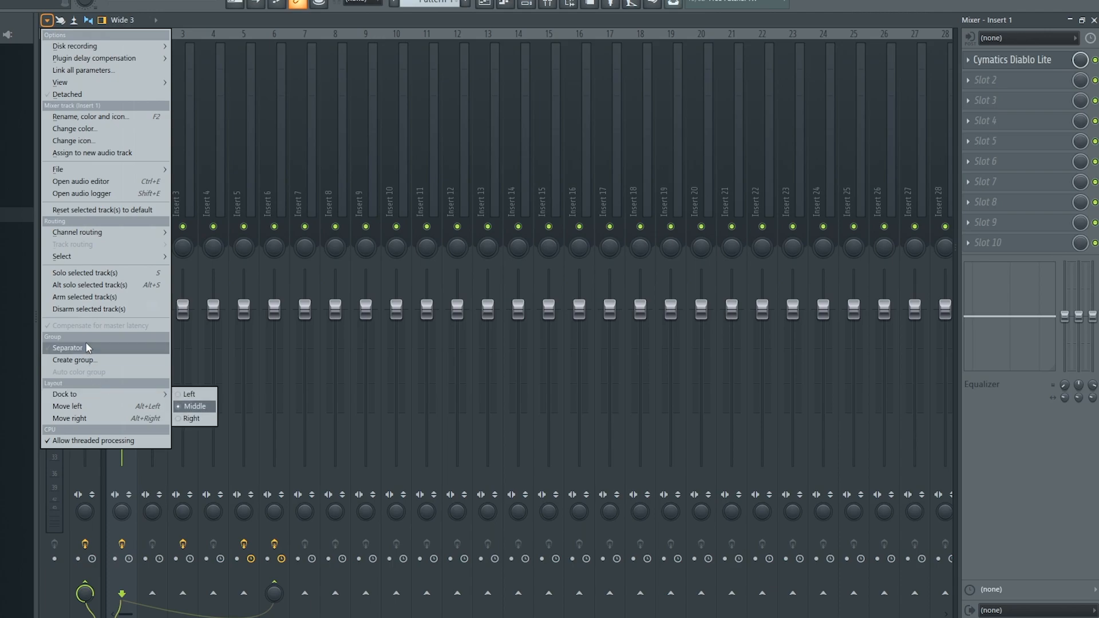
mouse_move(95, 49)
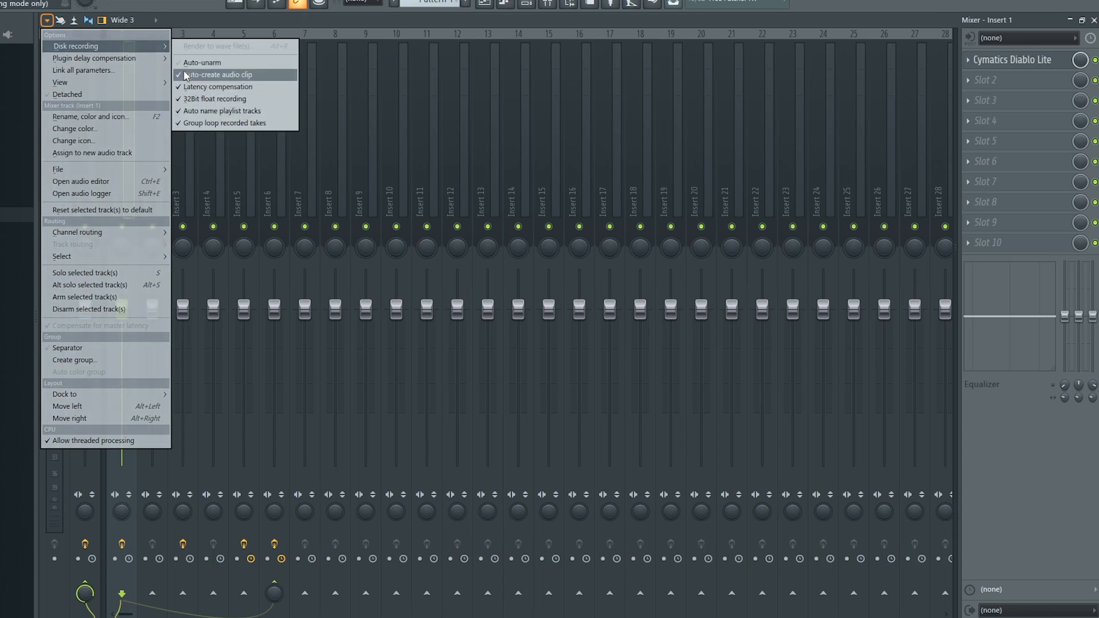
mouse_move(138, 58)
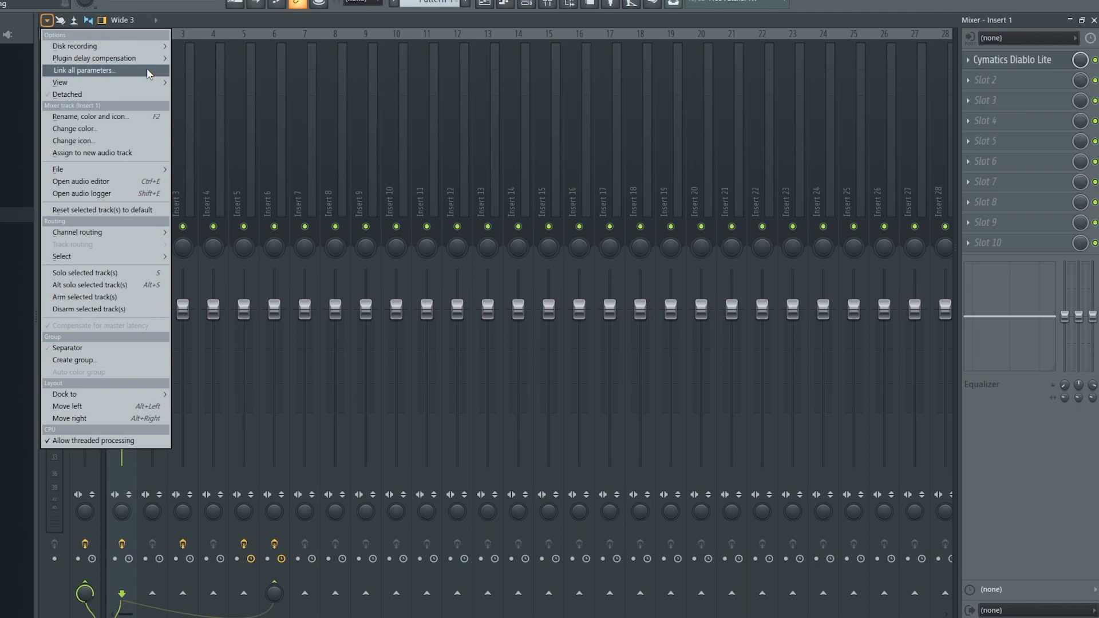
mouse_move(138, 86)
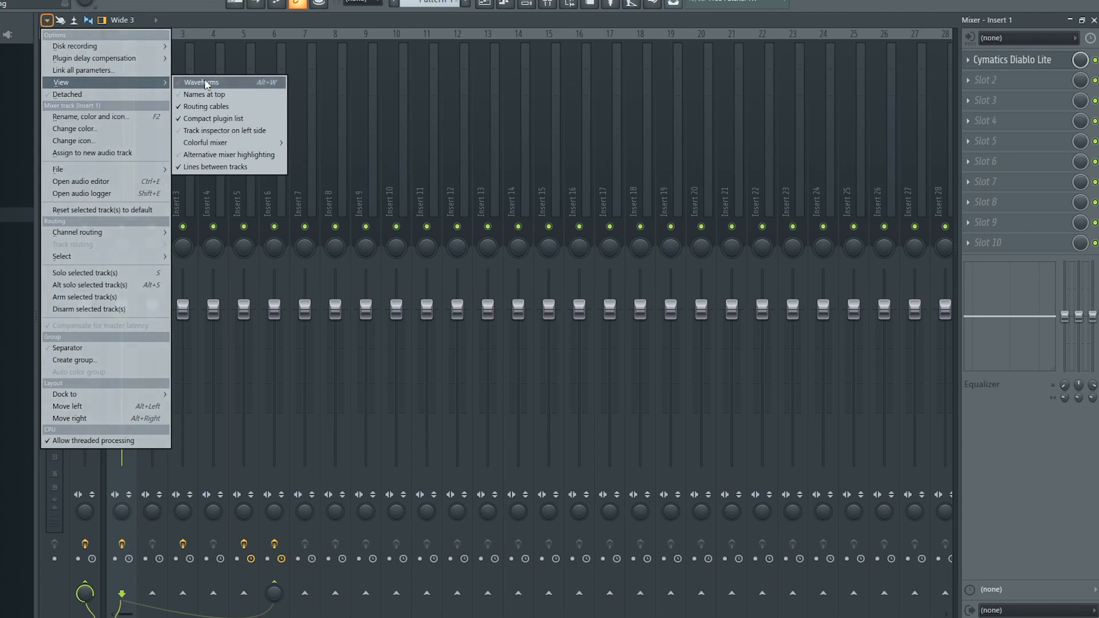
mouse_move(222, 148)
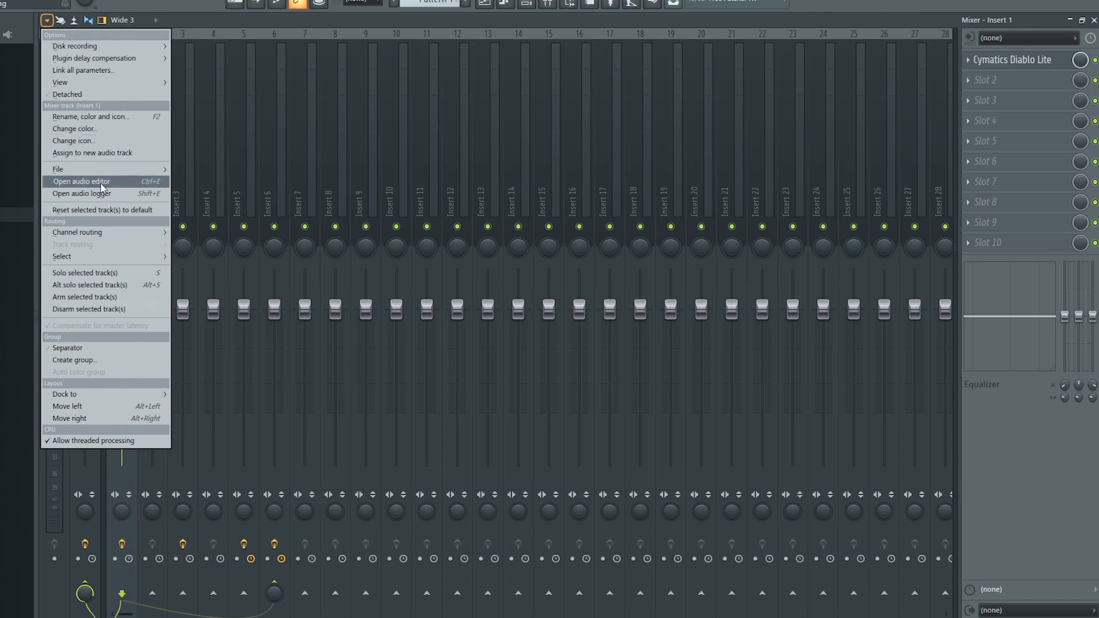
mouse_move(109, 171)
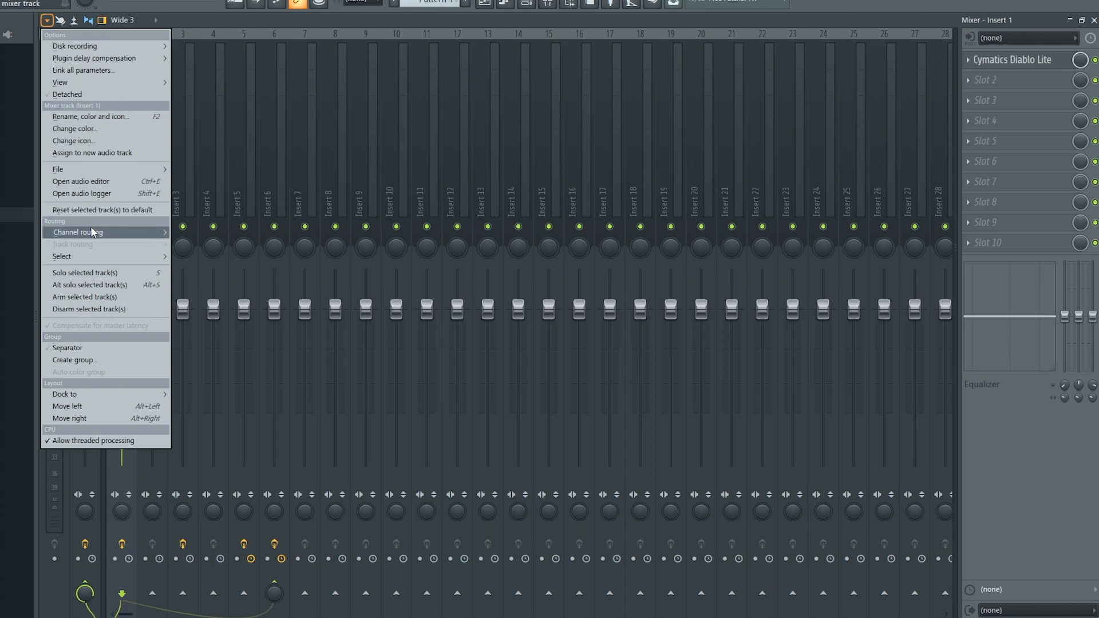
mouse_move(100, 234)
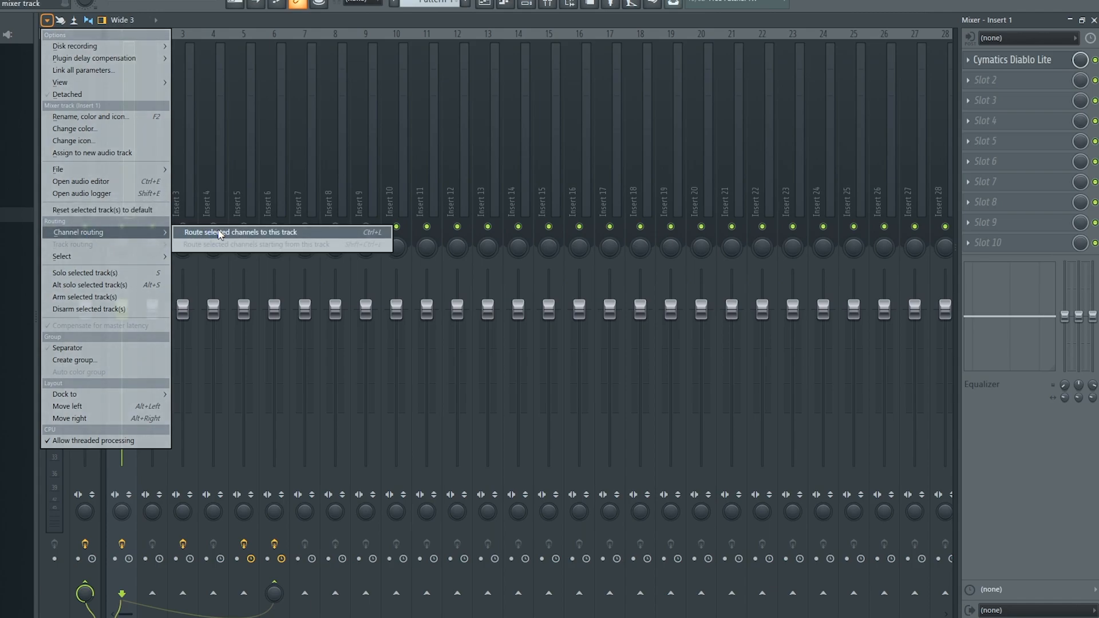
Step: Select Inserts 1, 2 and 3 together and view their channel routing options
left_click(196, 119)
left_click(150, 105)
left_click(125, 105)
left_click(147, 106, "ctrl+shift")
left_click(190, 109, "ctrl")
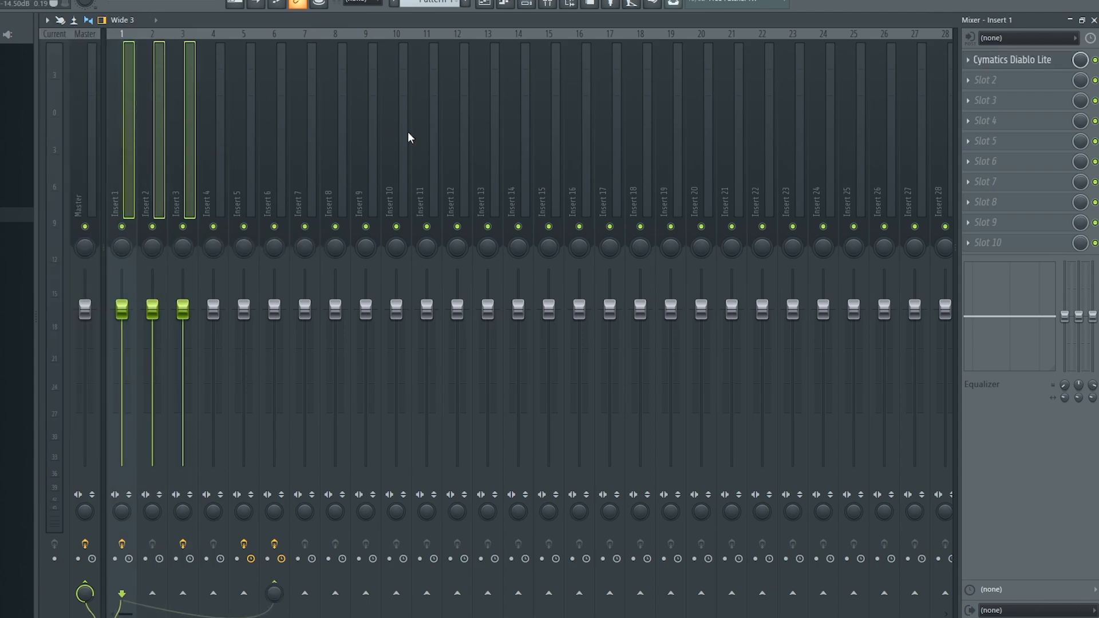
left_click(47, 20)
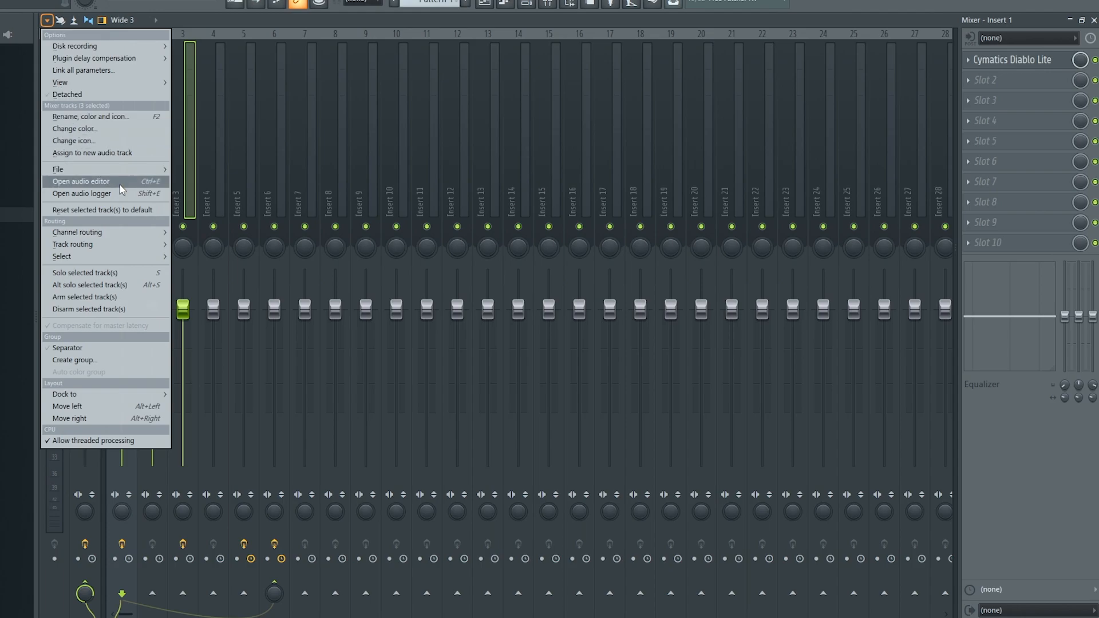
mouse_move(120, 232)
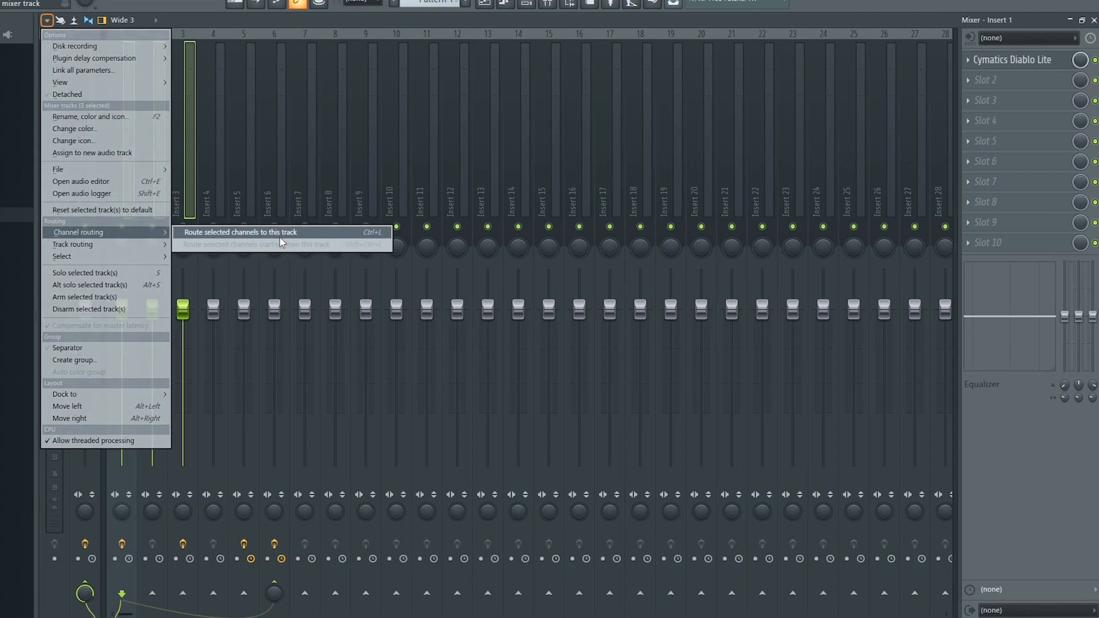
left_click(280, 235)
left_click(429, 137)
left_click(47, 20)
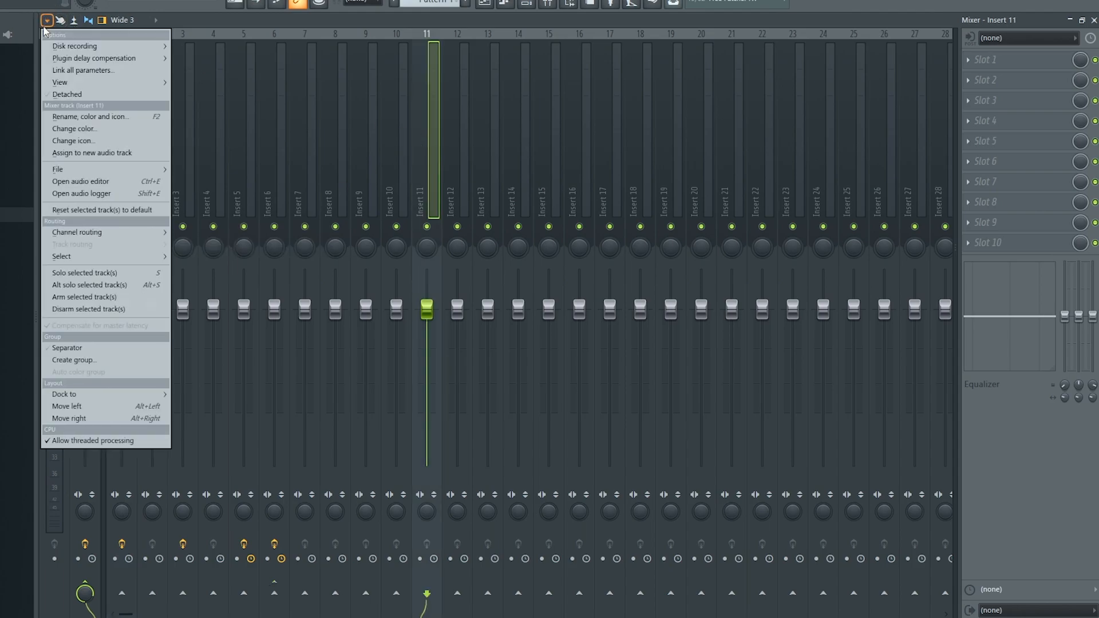
left_click(47, 21)
left_click(115, 61)
left_click(47, 20)
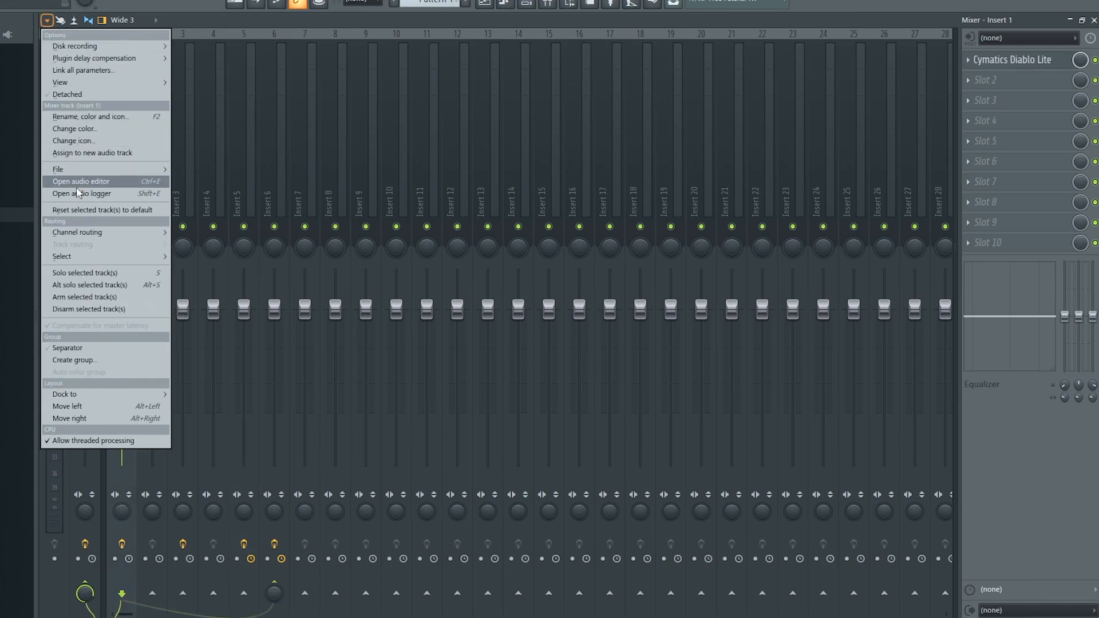
left_click(210, 187)
Step: Select Inserts 1, 2 and 4 together and view their track routing options
left_click(123, 157)
left_click(152, 163, "ctrl")
left_click(213, 148, "ctrl")
left_click(46, 20)
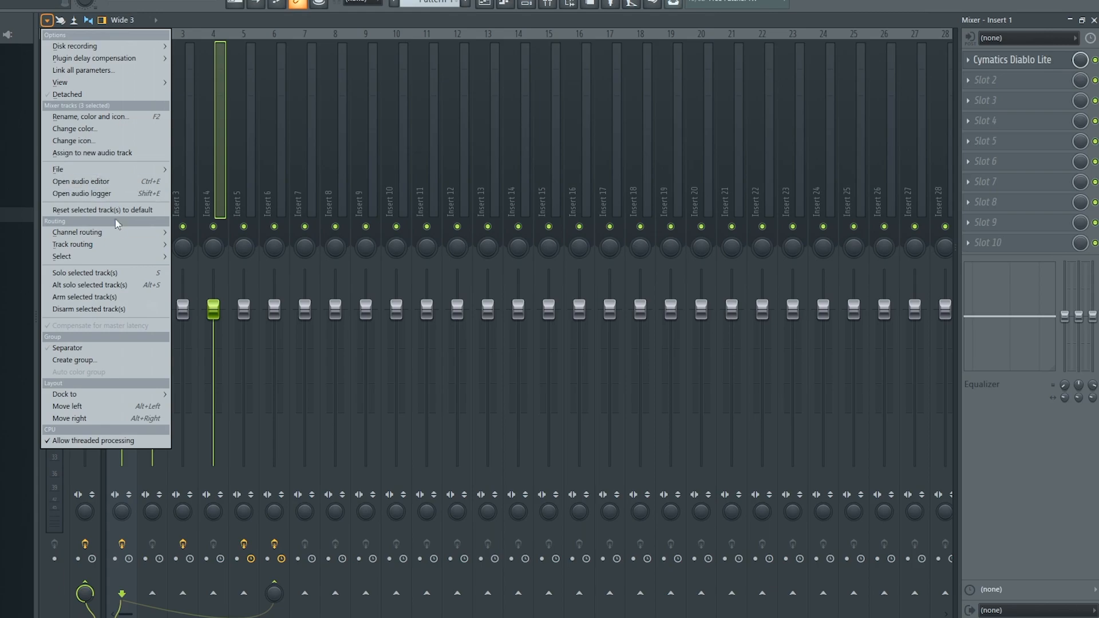
mouse_move(114, 244)
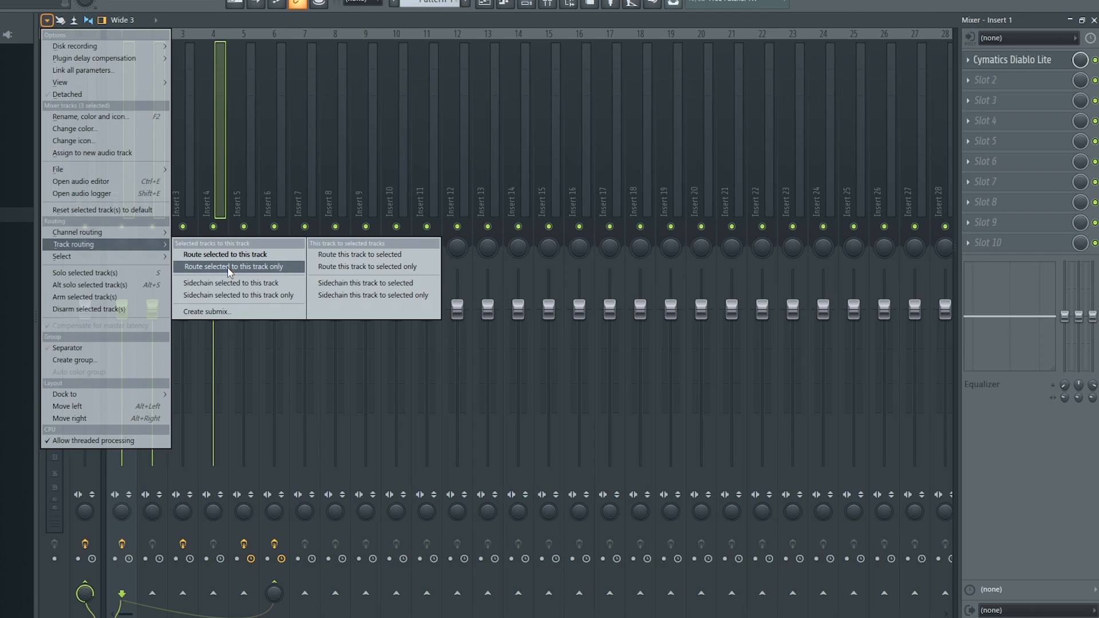
Step: Select Inserts 1, 2 and 6 to 9 together, and view the options for routing them to Insert 18
left_click(407, 103)
left_click(124, 91)
left_click(368, 111, "ctrl")
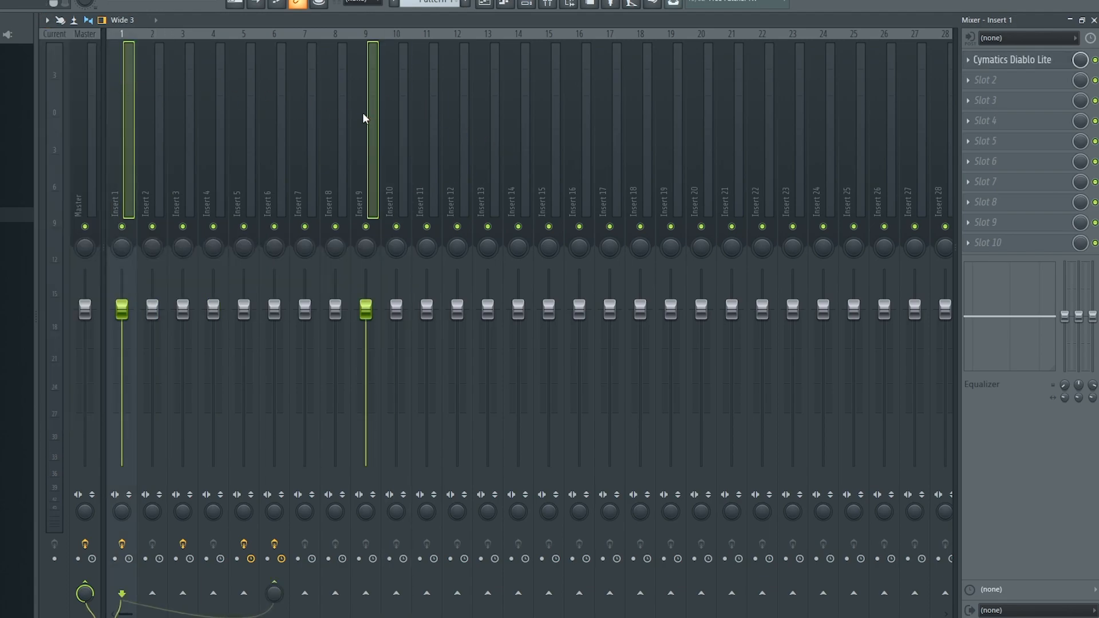
left_click(372, 113, "ctrl")
left_click(162, 102, "ctrl")
left_click_drag(279, 103, 375, 103)
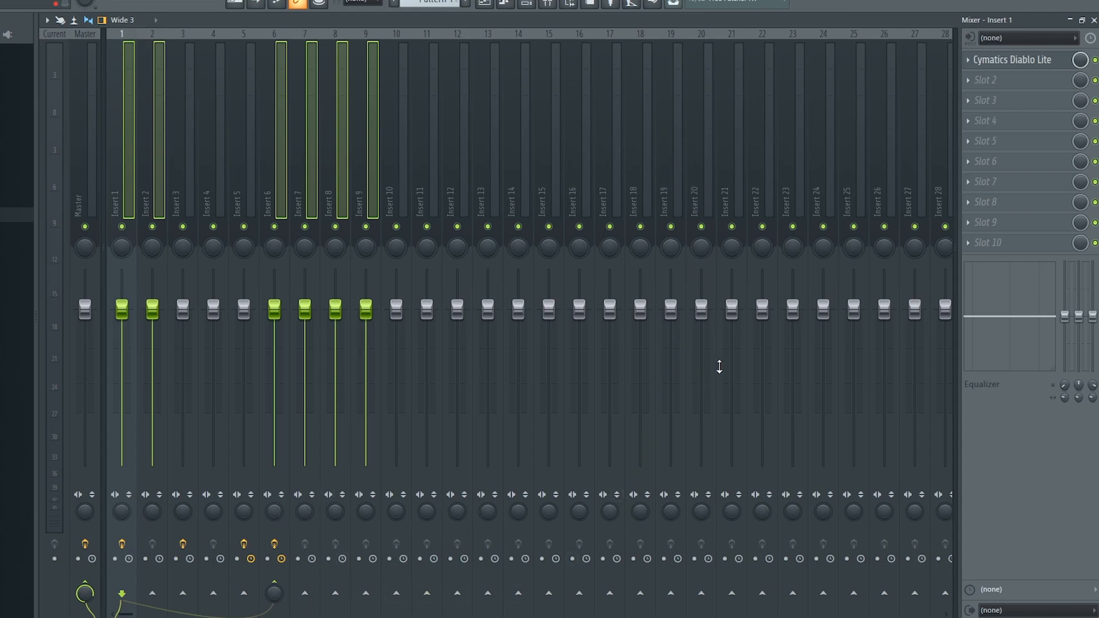
right_click(641, 594)
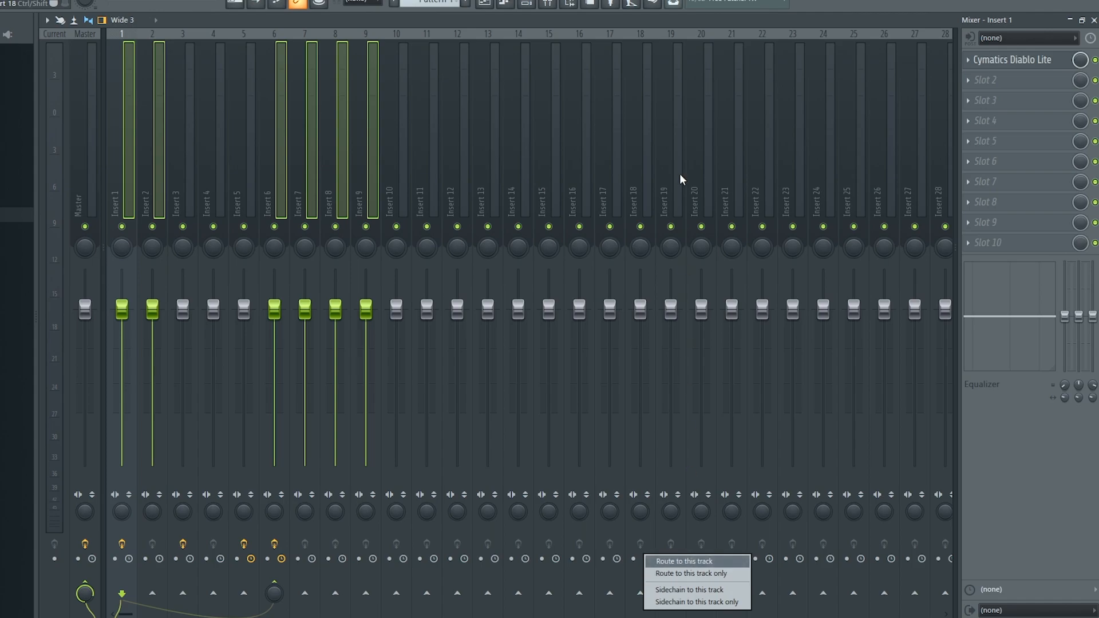
left_click(645, 103)
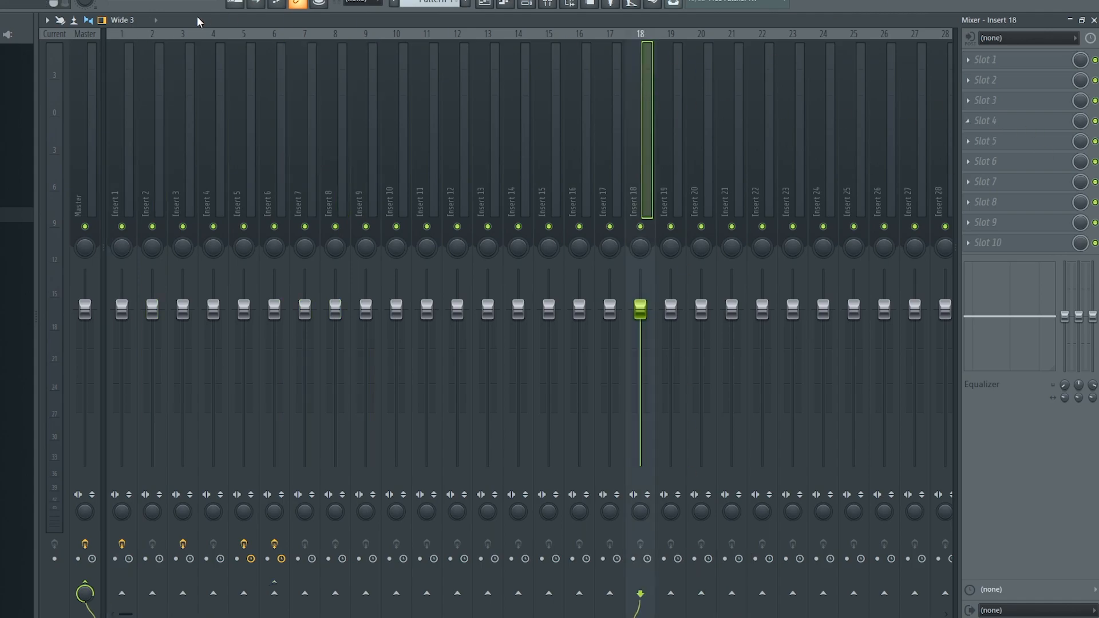
Step: Examine the track routing, selection, grouping and docking options for Inserts 1, 2, 3 and 7
left_click(47, 20)
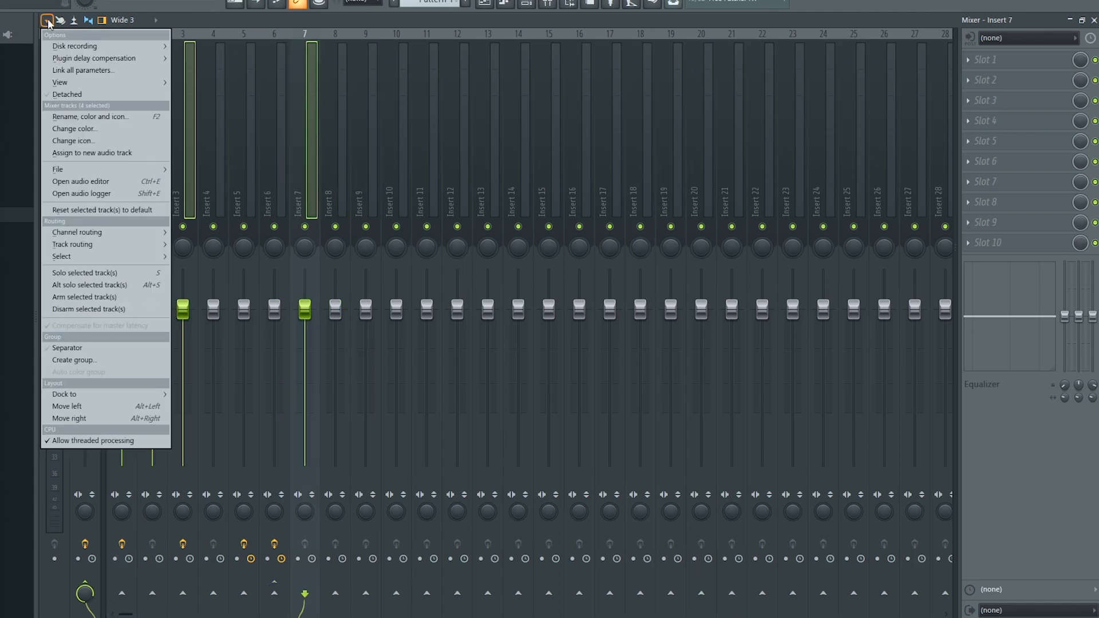
mouse_move(108, 245)
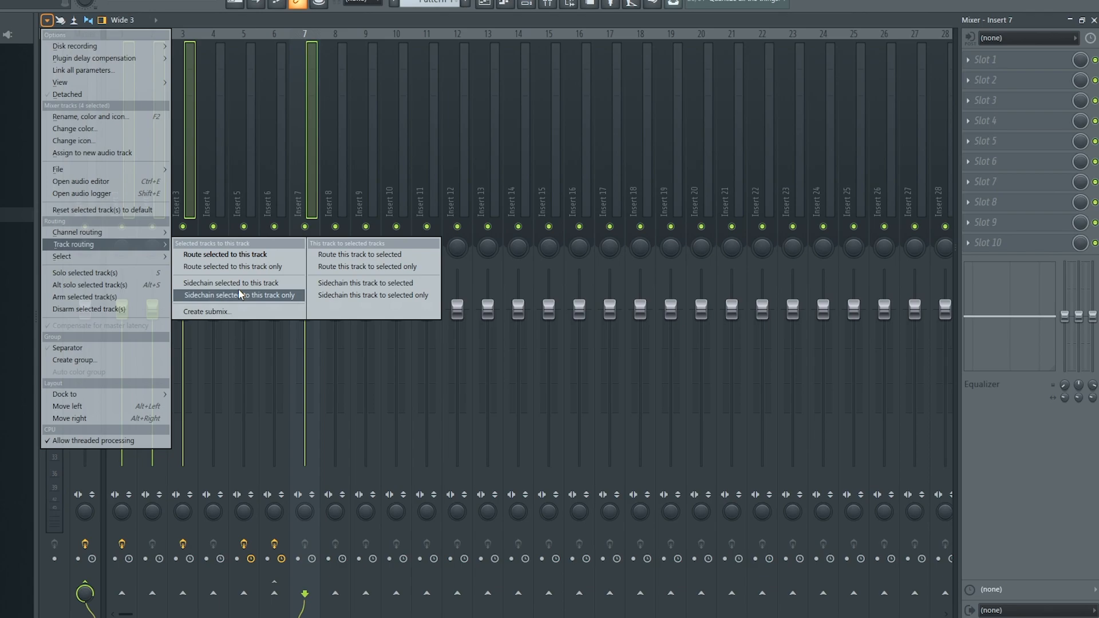
mouse_move(83, 255)
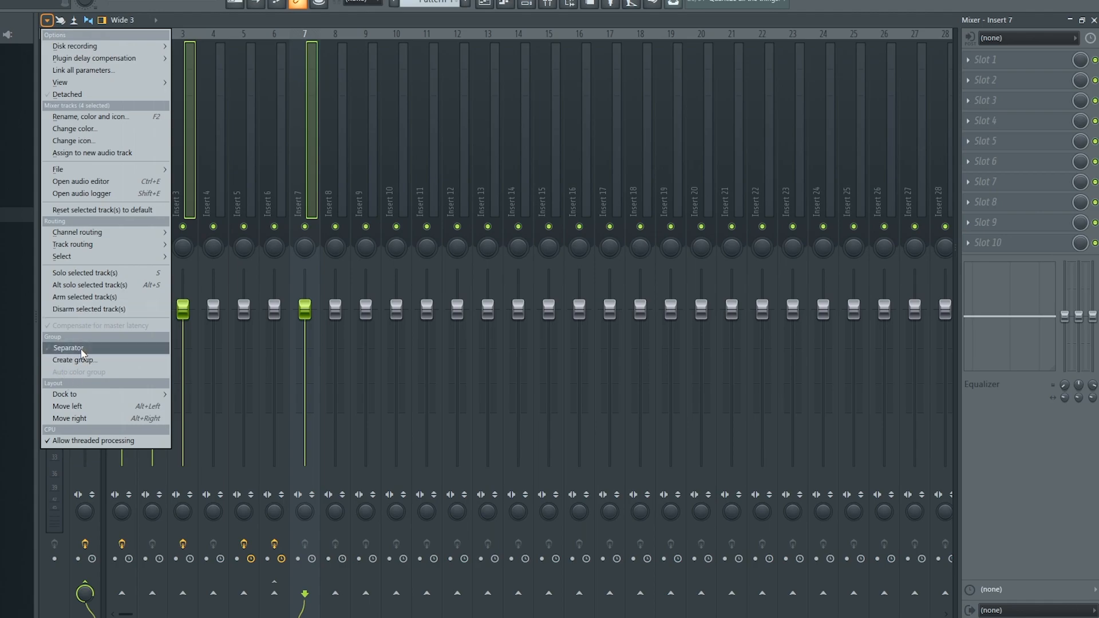
mouse_move(101, 397)
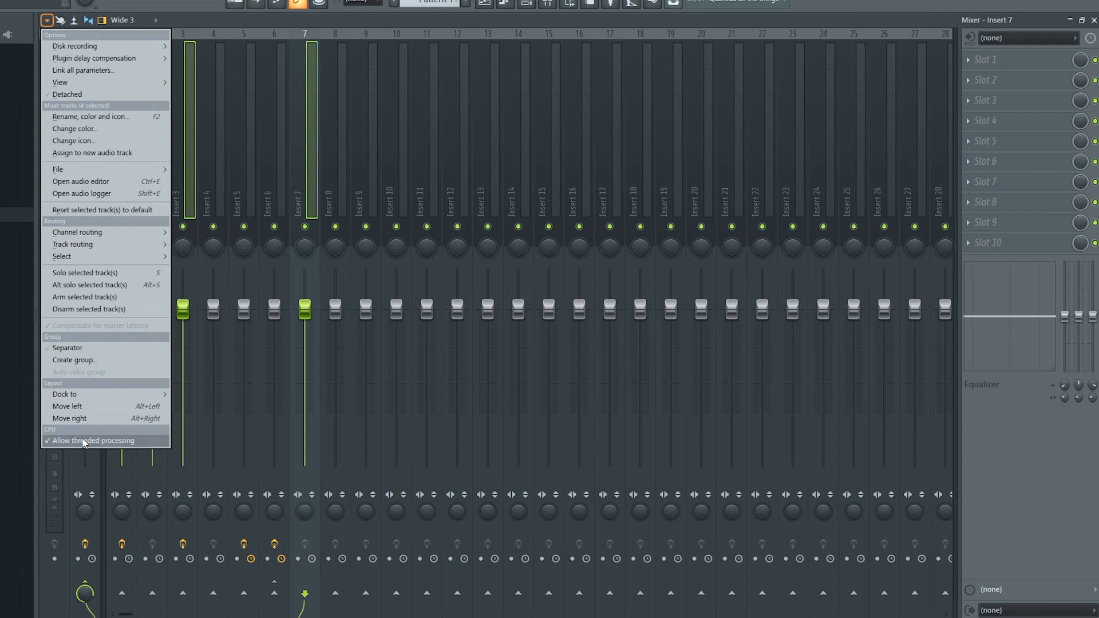
left_click(293, 97)
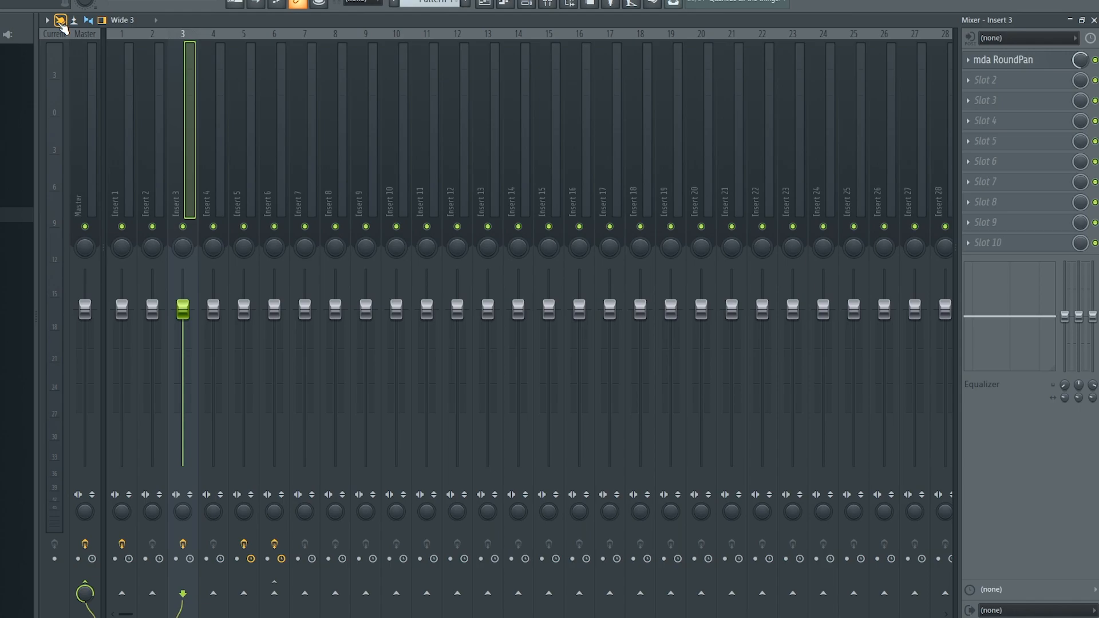
Step: Solo Insert 1 together with its routed track and select Insert 1
left_click(65, 21)
right_click(122, 227)
left_click(133, 107)
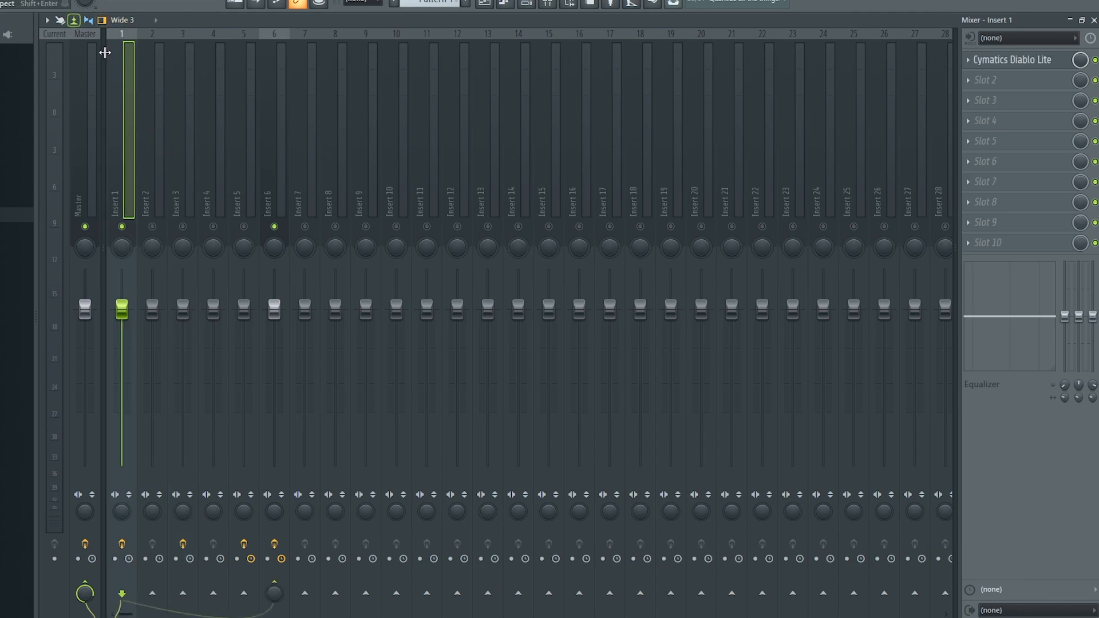
Step: Solo Insert 3, select it and start playback
right_click(183, 226)
left_click(189, 181)
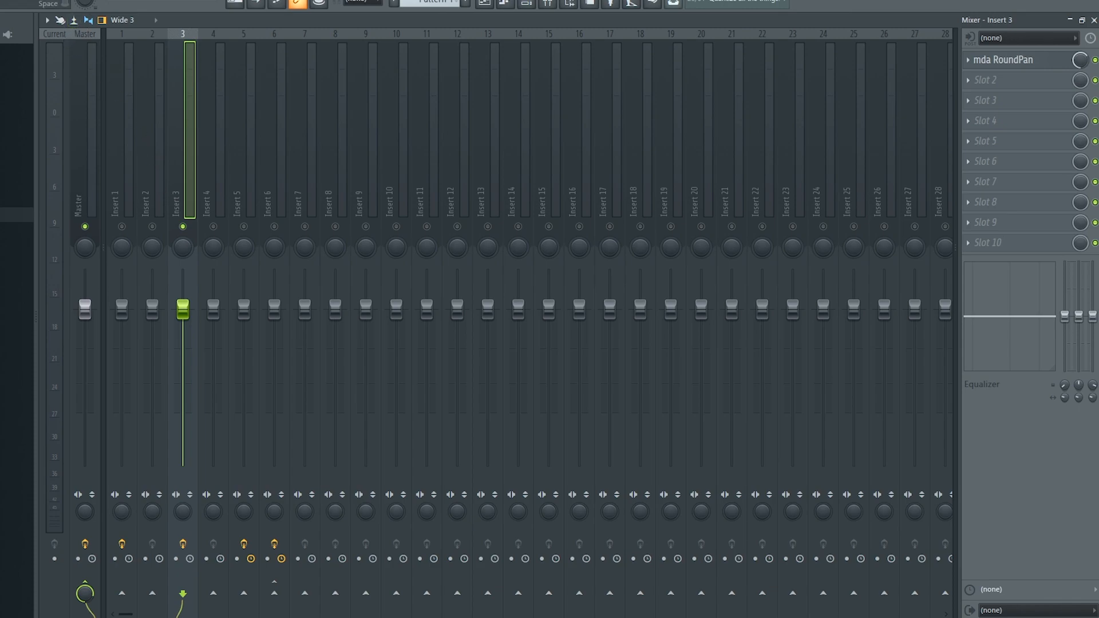
key("space")
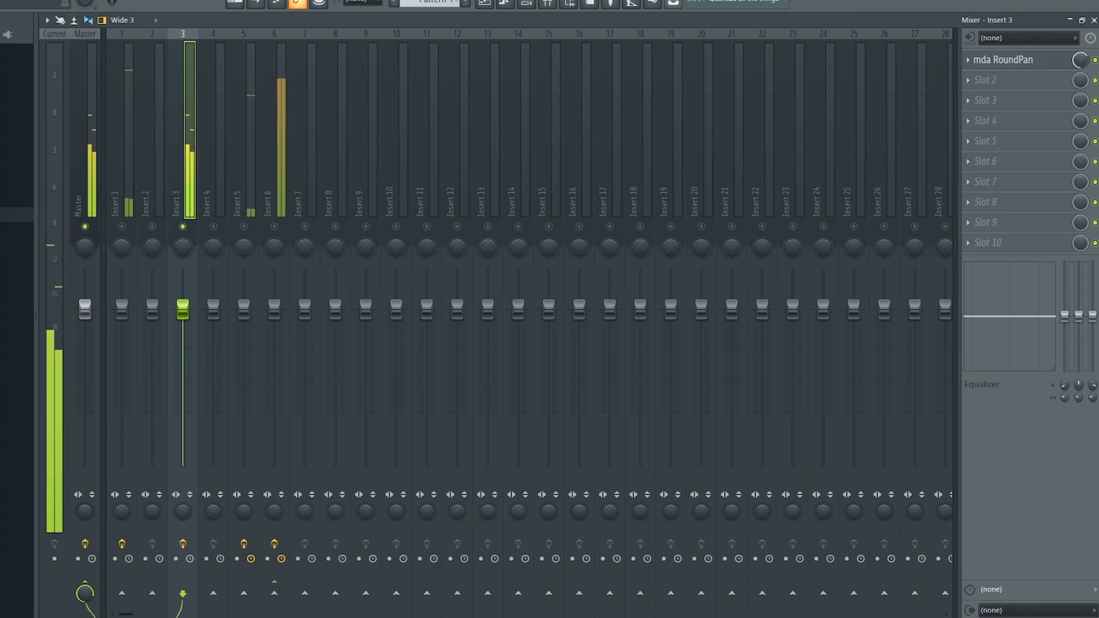
Step: Switch the mixer's level meters to waveforms and back during playback, and stop the playback
left_click(77, 25)
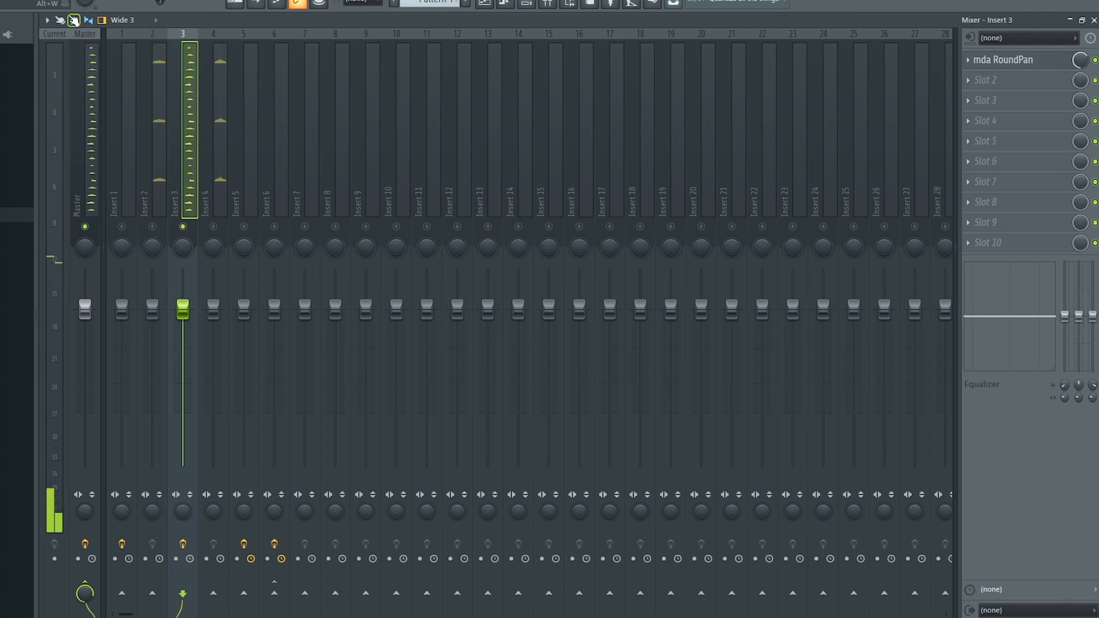
left_click(74, 21)
key("space")
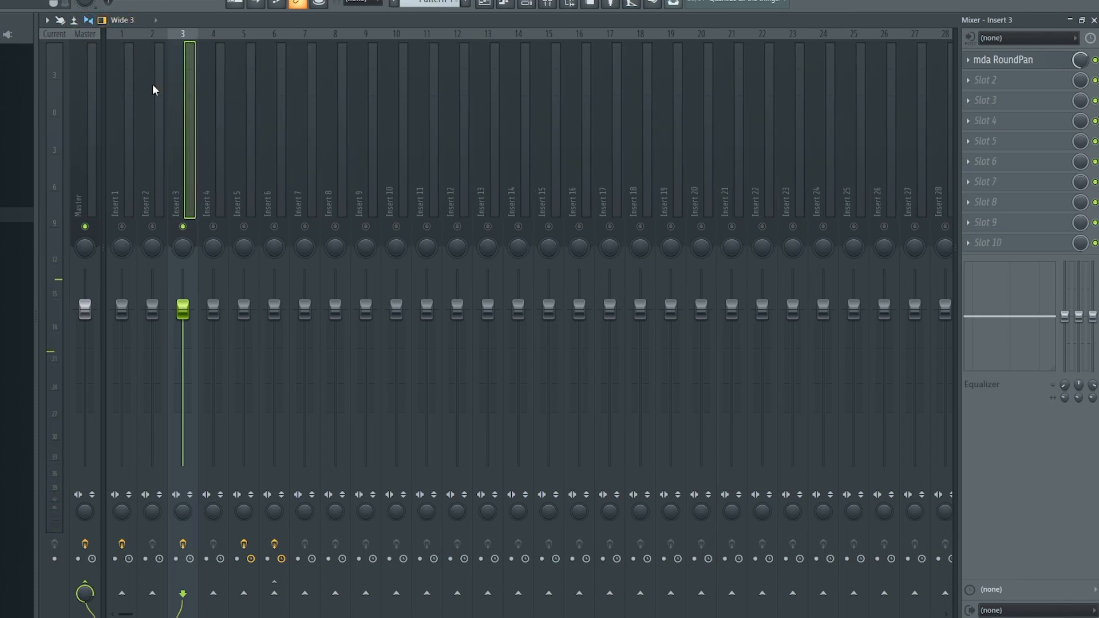
key("space")
key("space")
key("space")
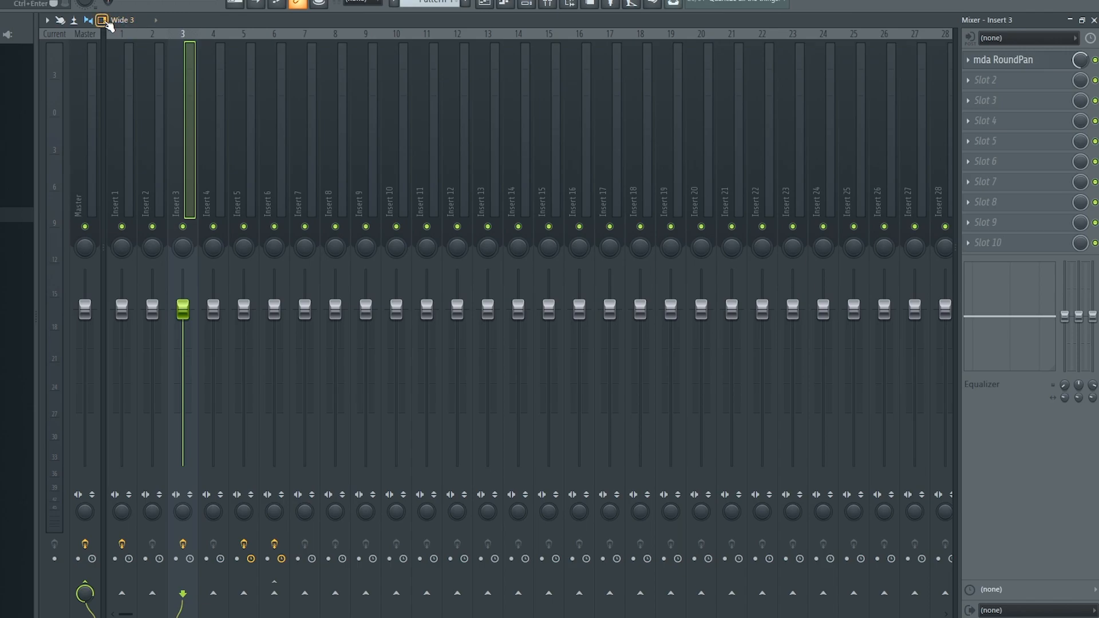
Step: Try out the Compact and Wide alt mixer layouts
left_click(142, 26)
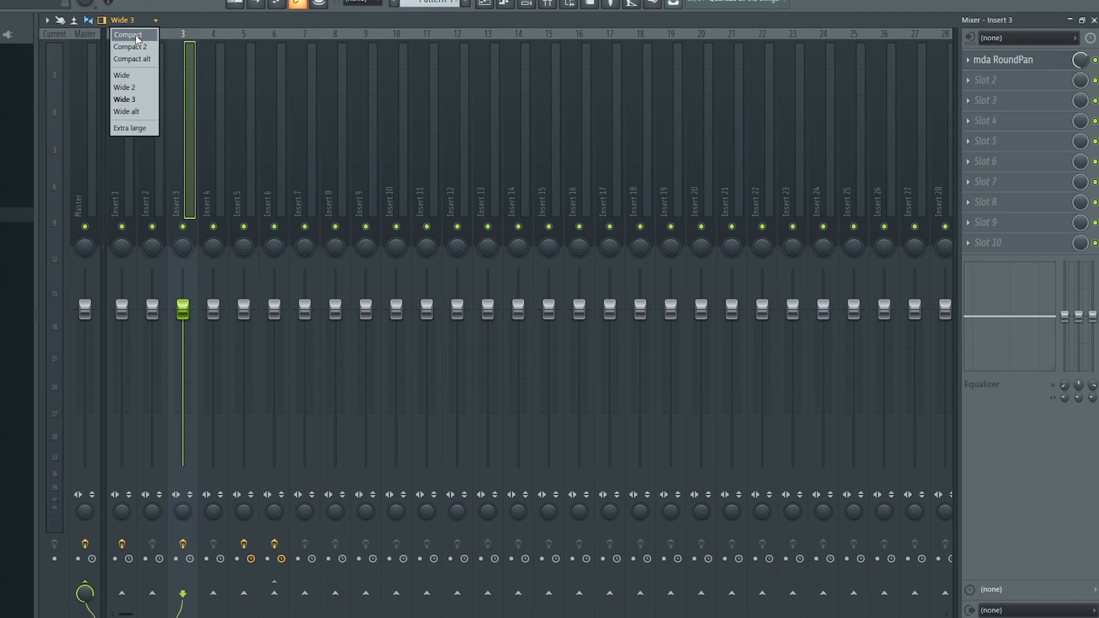
left_click(138, 39)
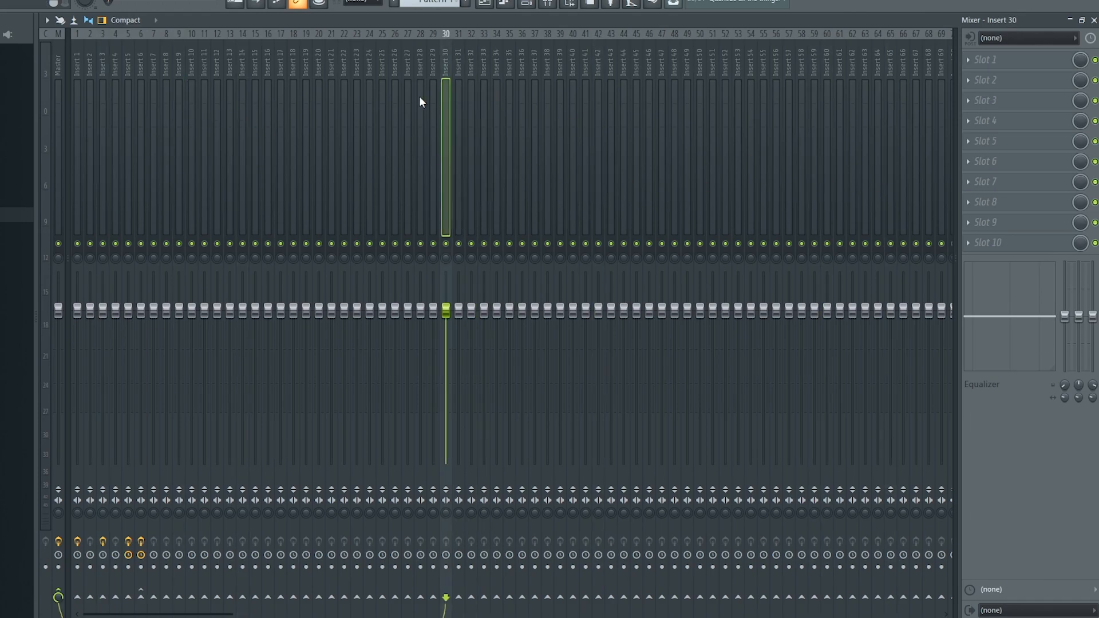
left_click(139, 20)
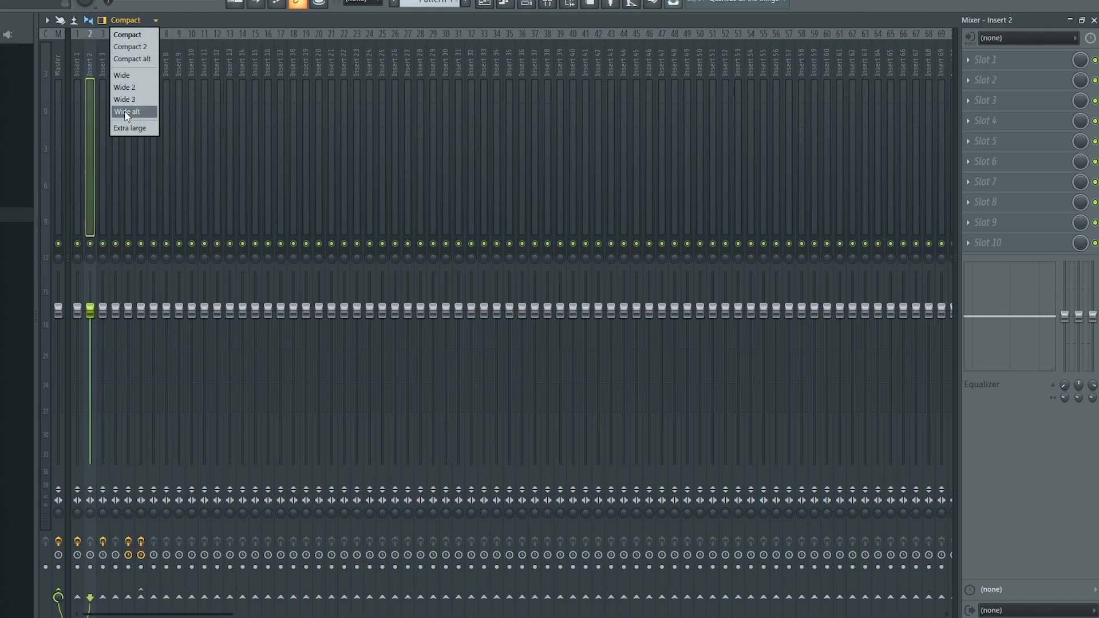
left_click(125, 111)
left_click(645, 167)
Step: Switch the mixer to the Extra large layout and select Insert 2
left_click(138, 21)
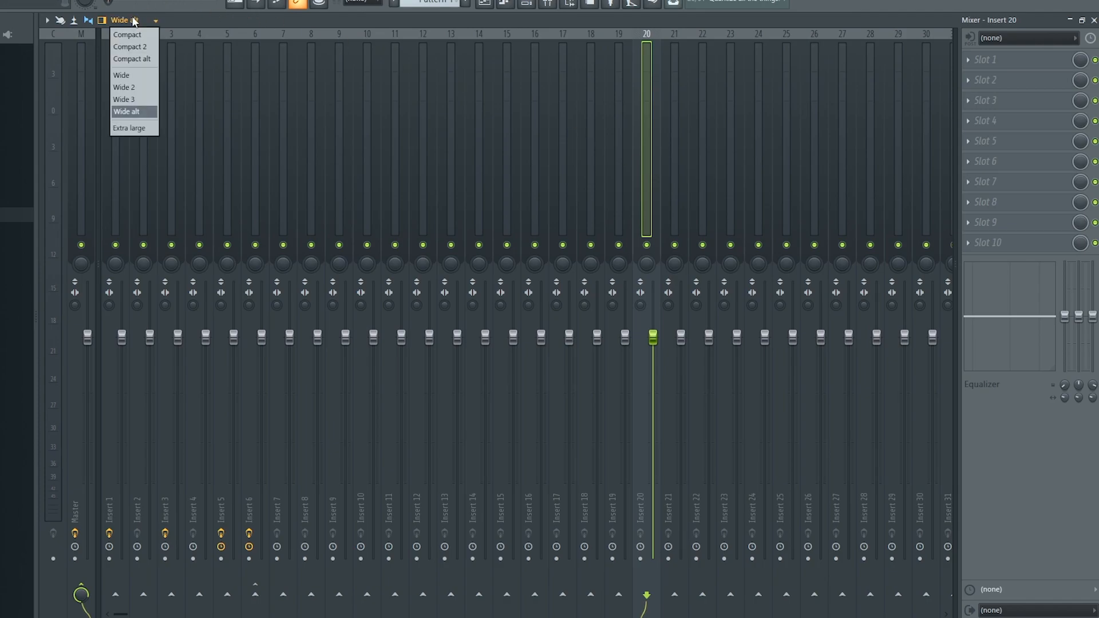
left_click(129, 129)
left_click_drag(814, 338, 170, 240)
Step: Try the Wide 2 mixer layout and settle on the Wide 3 layout
left_click(138, 20)
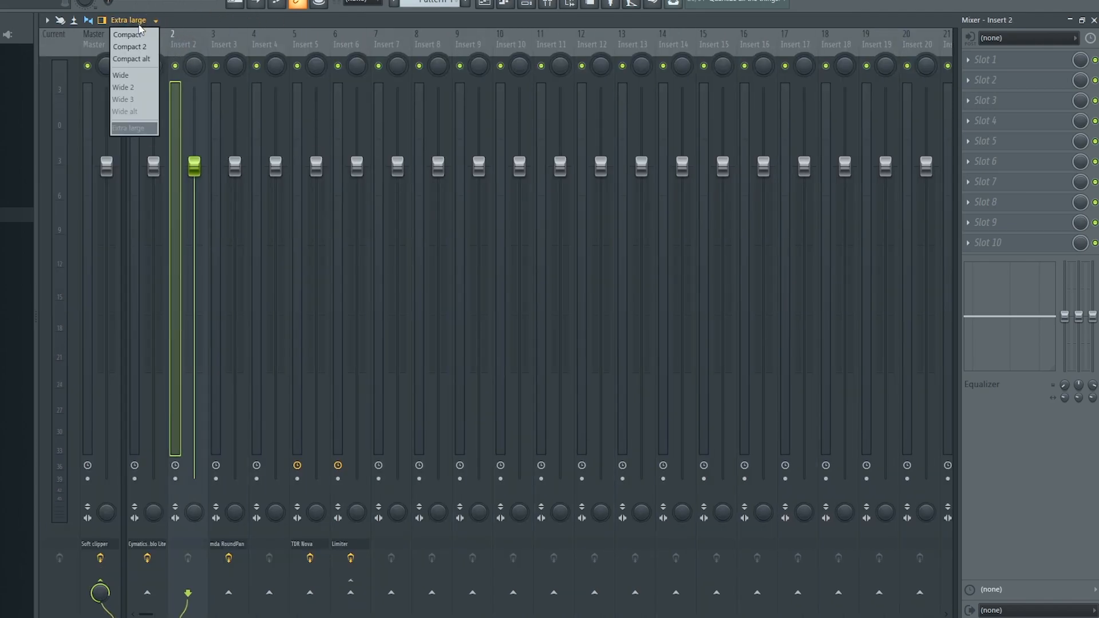
left_click(127, 88)
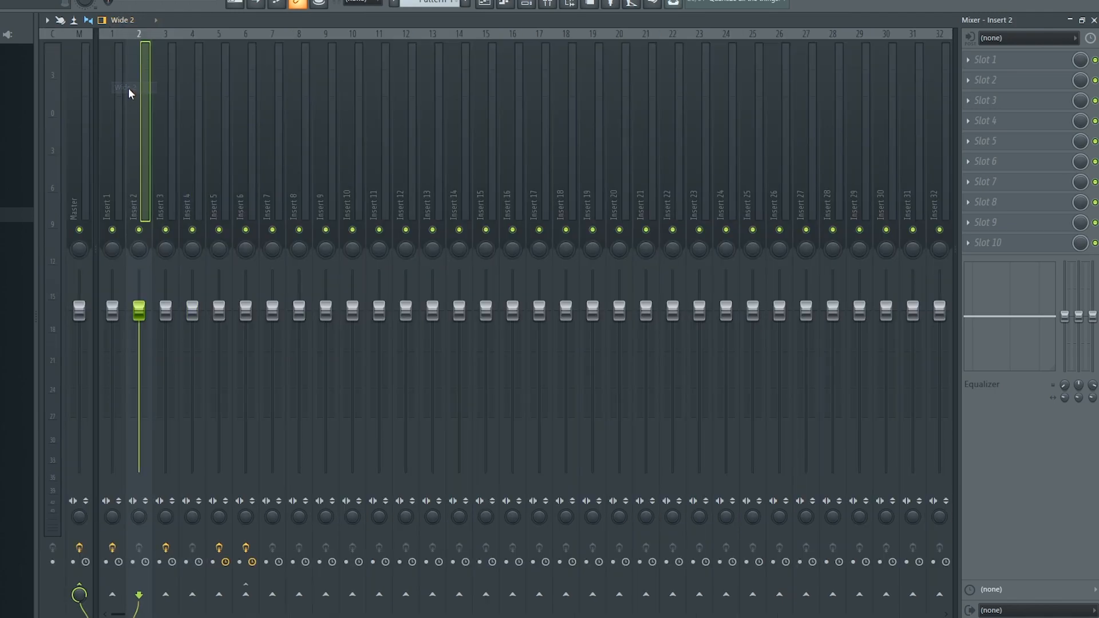
left_click(140, 20)
left_click(129, 99)
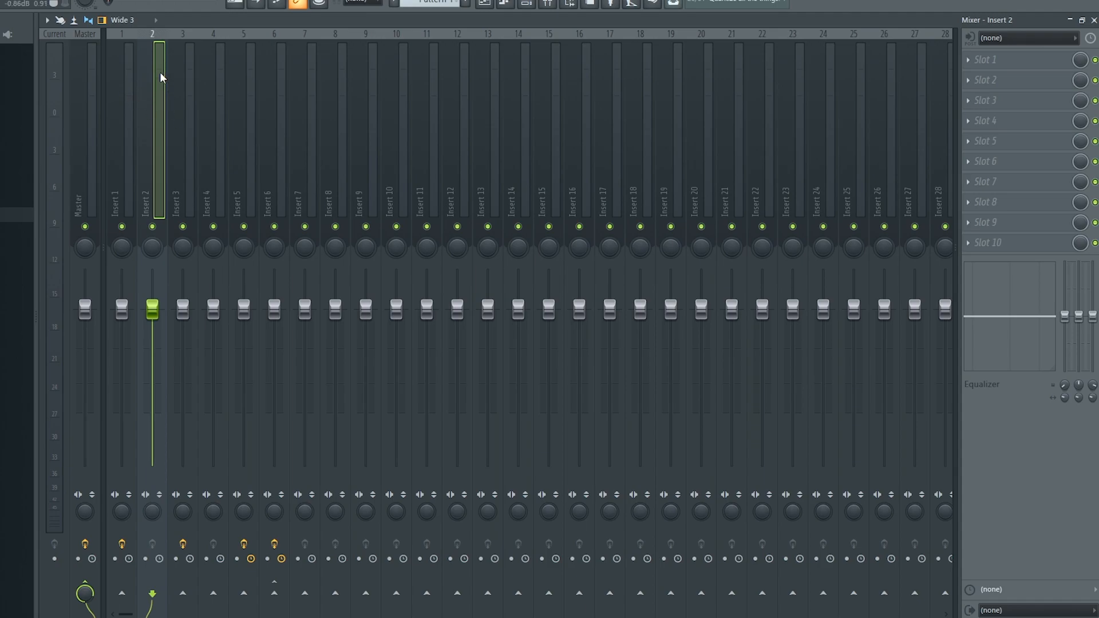
Step: Compare the Master, Current and Insert 5 mixer tracks by selecting them in turn, finishing on Master
left_click(86, 74)
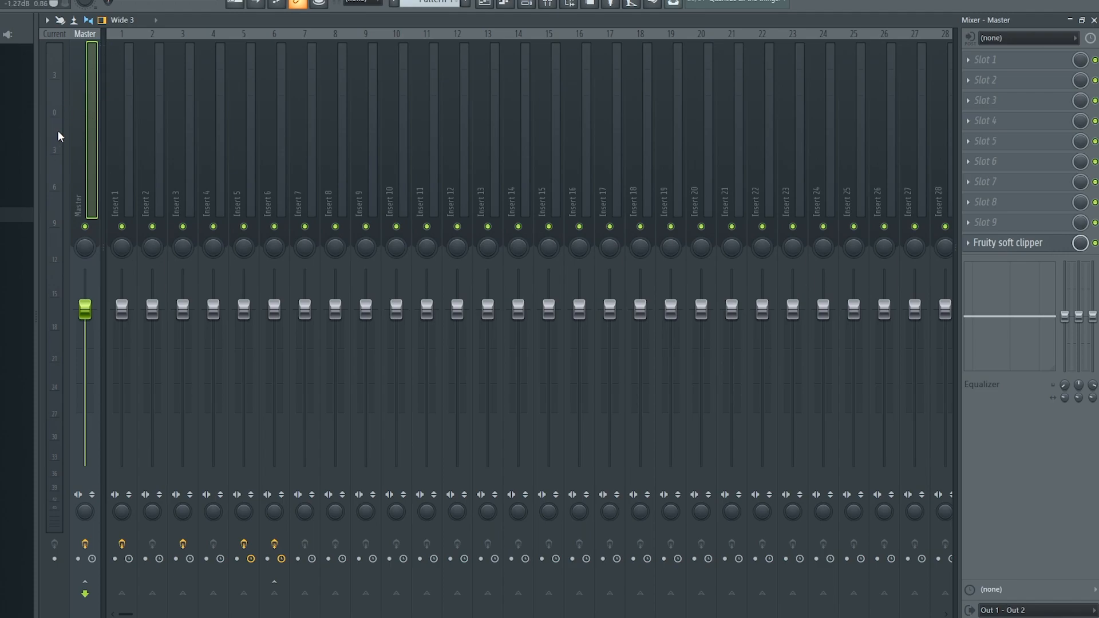
left_click(56, 97)
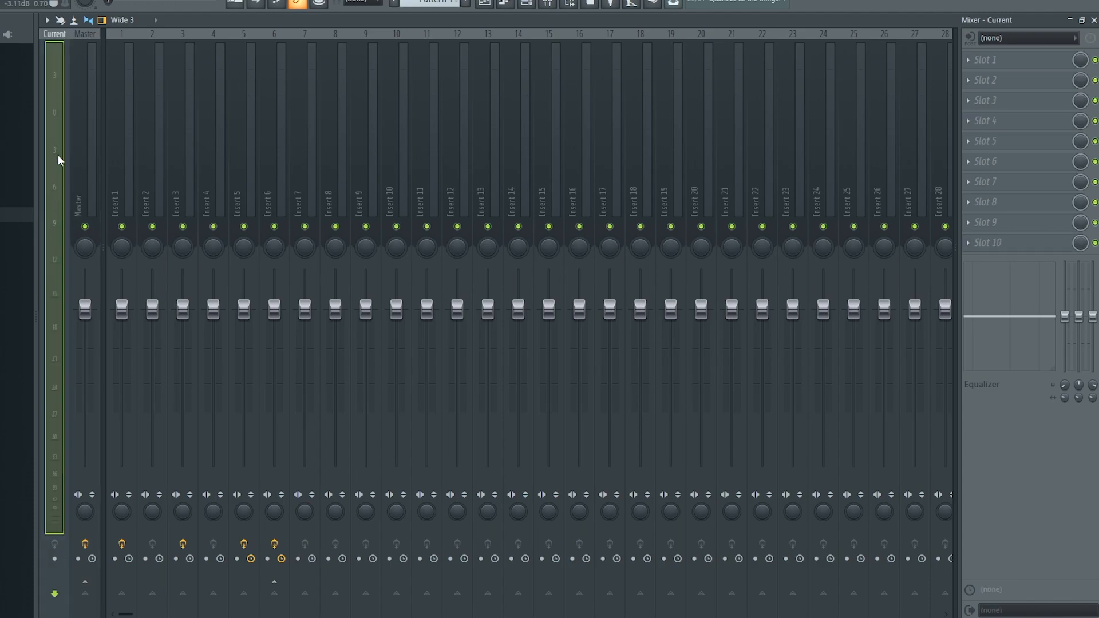
left_click(245, 113)
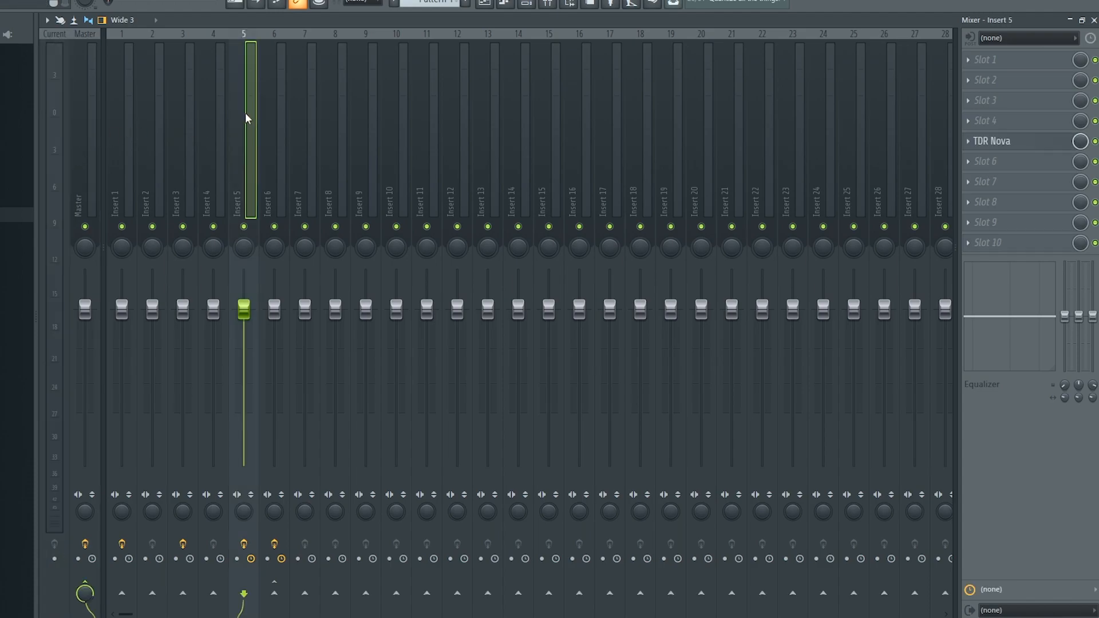
left_click(50, 133)
left_click(86, 135)
left_click(59, 165)
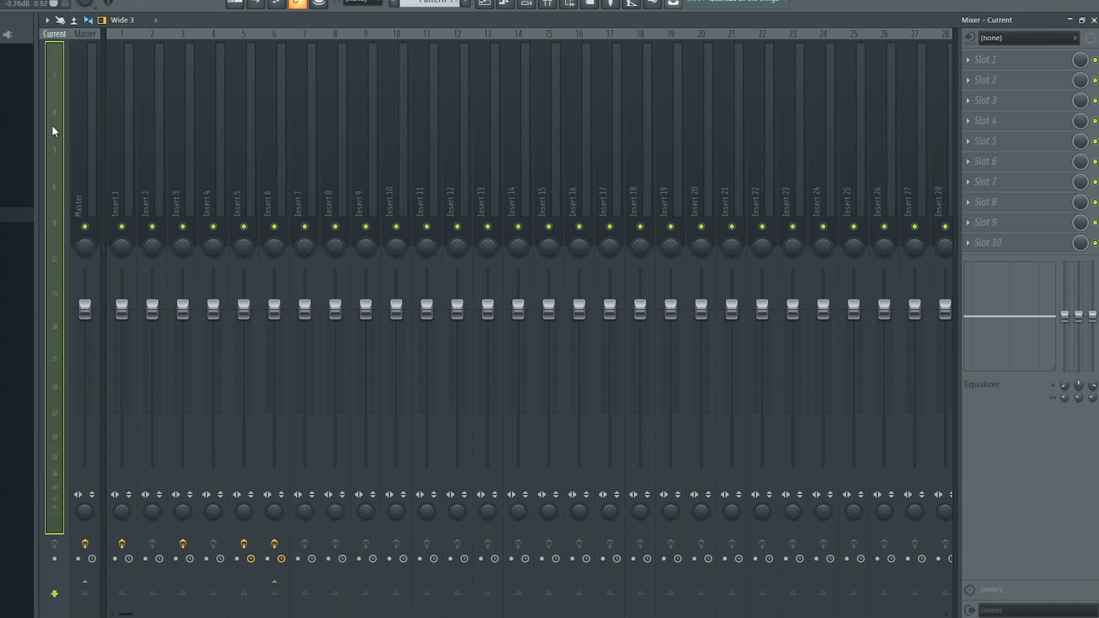
left_click(91, 102)
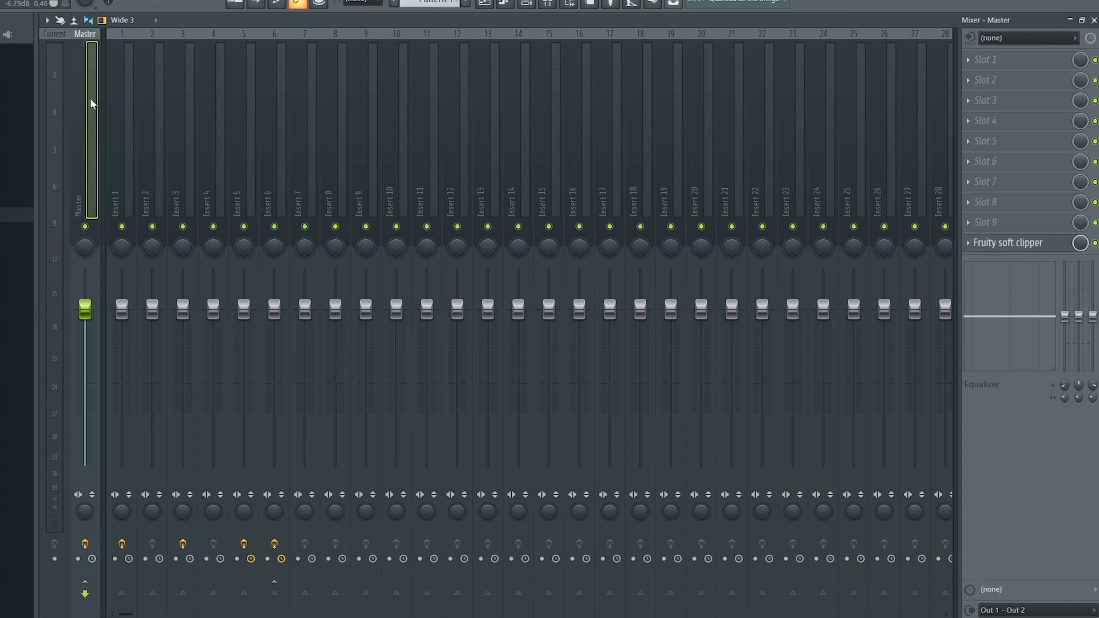
Step: Solo and unsolo the Master track, and try out its panning knob and volume fader, restoring both
right_click(85, 227)
right_click(85, 227)
mouse_move(87, 243)
left_mouse_down()
mouse_move(87, 231)
mouse_move(89, 269)
mouse_move(86, 244)
left_mouse_up()
right_click(87, 245)
left_click(114, 252)
mouse_move(85, 321)
left_mouse_down()
mouse_move(85, 409)
mouse_move(85, 307)
left_mouse_up()
Step: Adjust the Master track's stereo separation and reset it to its default
mouse_move(88, 513)
left_mouse_down()
mouse_move(88, 538)
mouse_move(87, 486)
mouse_move(85, 531)
mouse_move(85, 496)
left_mouse_up()
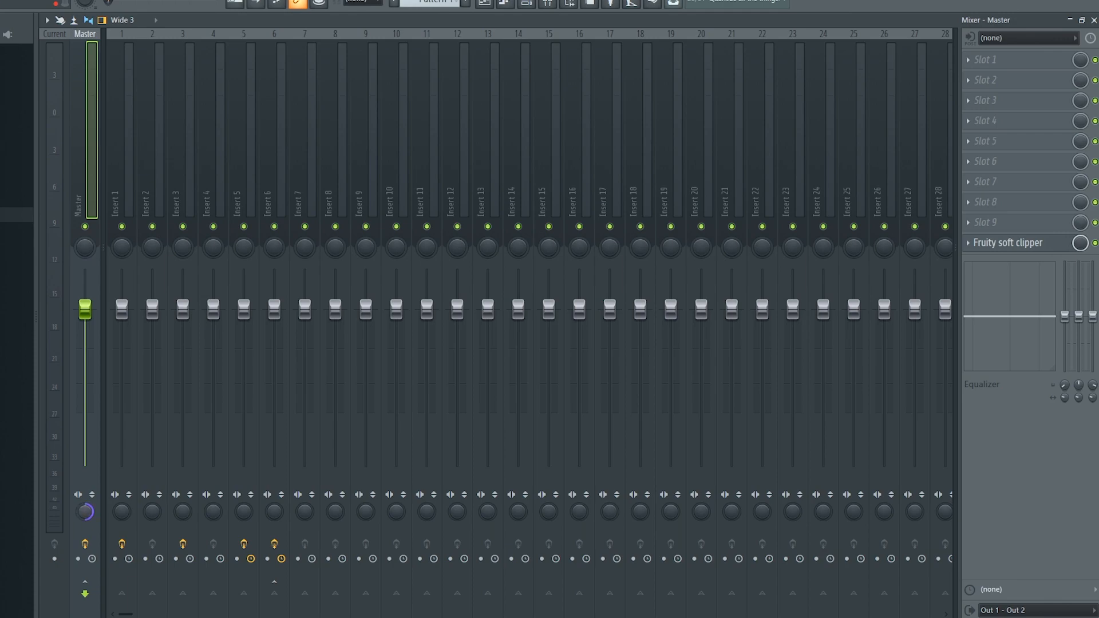
right_click(86, 511)
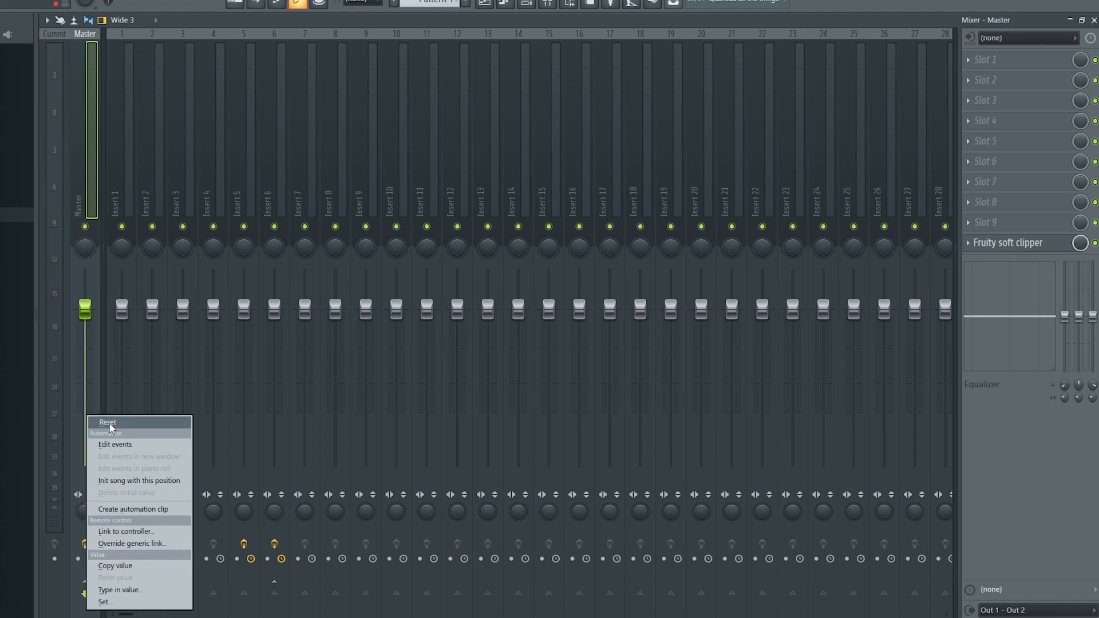
left_click(107, 422)
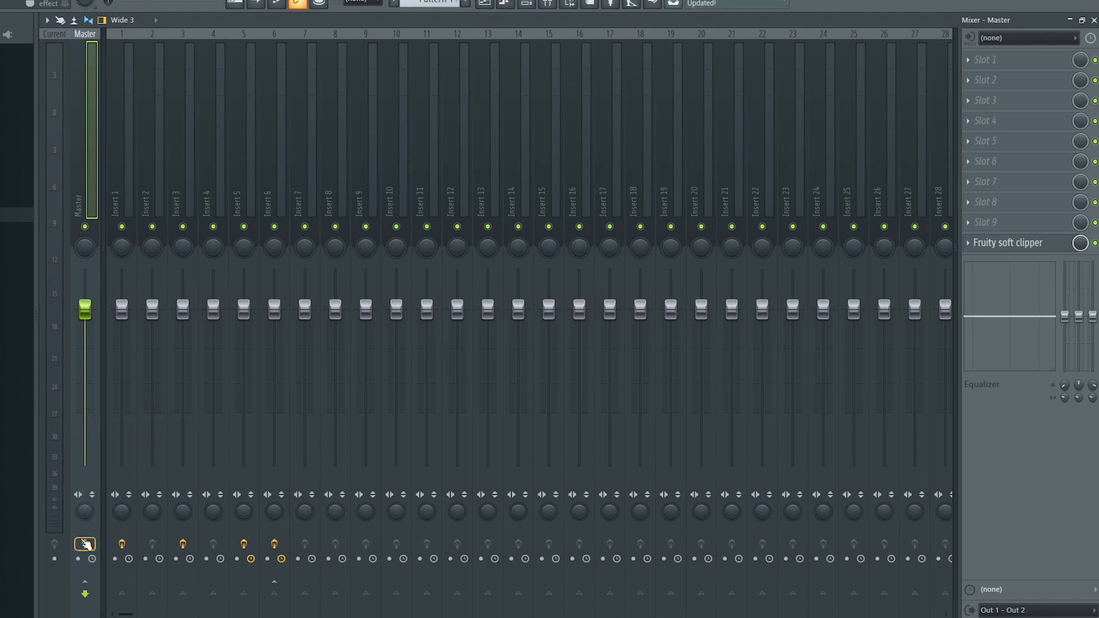
Step: Switch the Master track's effect slots off and on again, and toggle its recording arm on and off
left_click(85, 544)
left_click(85, 543)
left_click(78, 559)
left_click(79, 559)
Step: Examine Insert 1's send to Insert 6 and view Insert 6's Fruity Limiter, returning to Insert 1
left_click(122, 129)
left_click(163, 139)
left_click(116, 129)
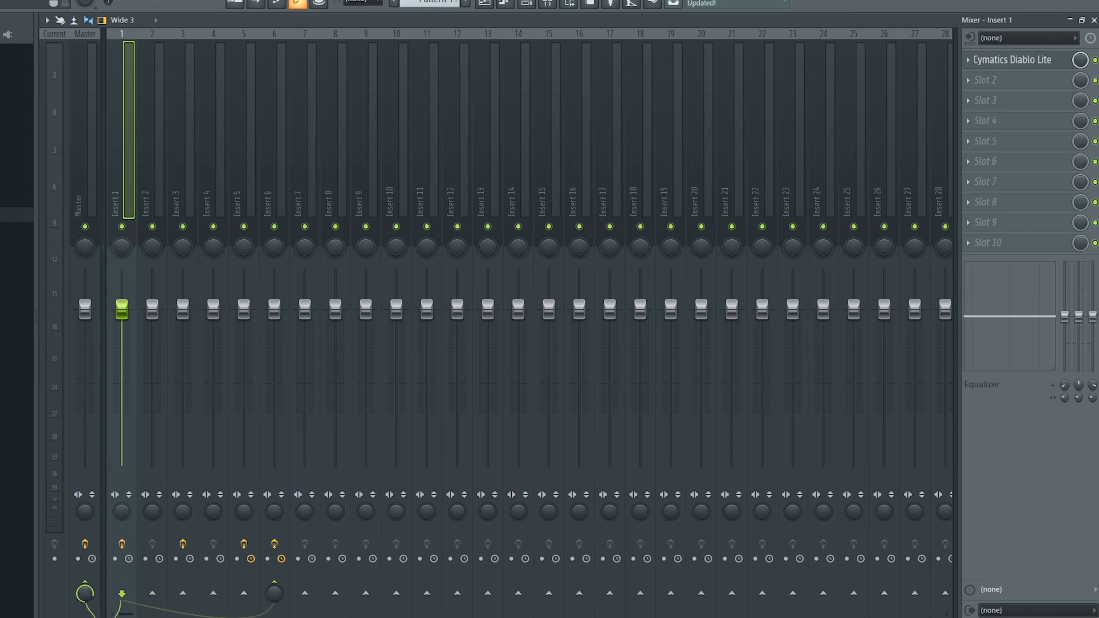
left_click(307, 191)
left_click(279, 172)
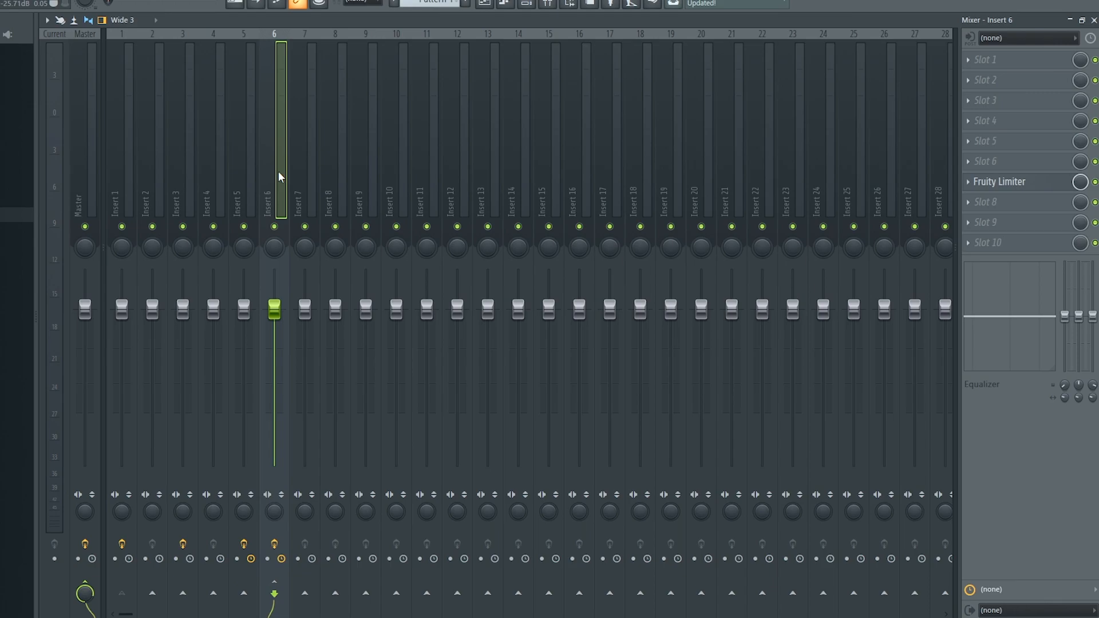
left_click(1012, 188)
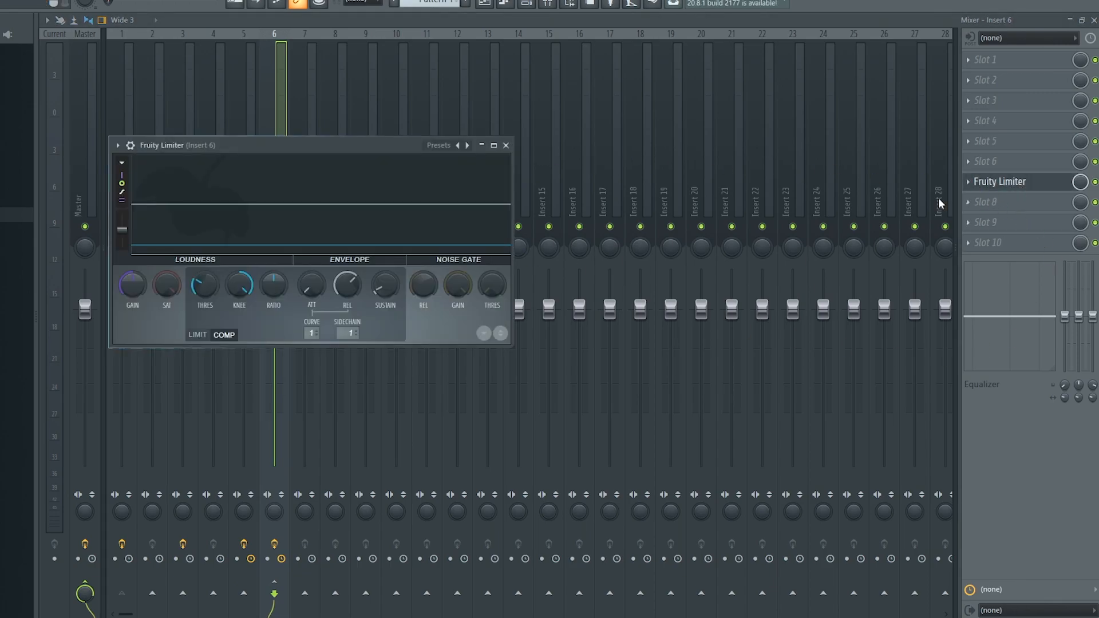
left_click(505, 145)
left_click(129, 85)
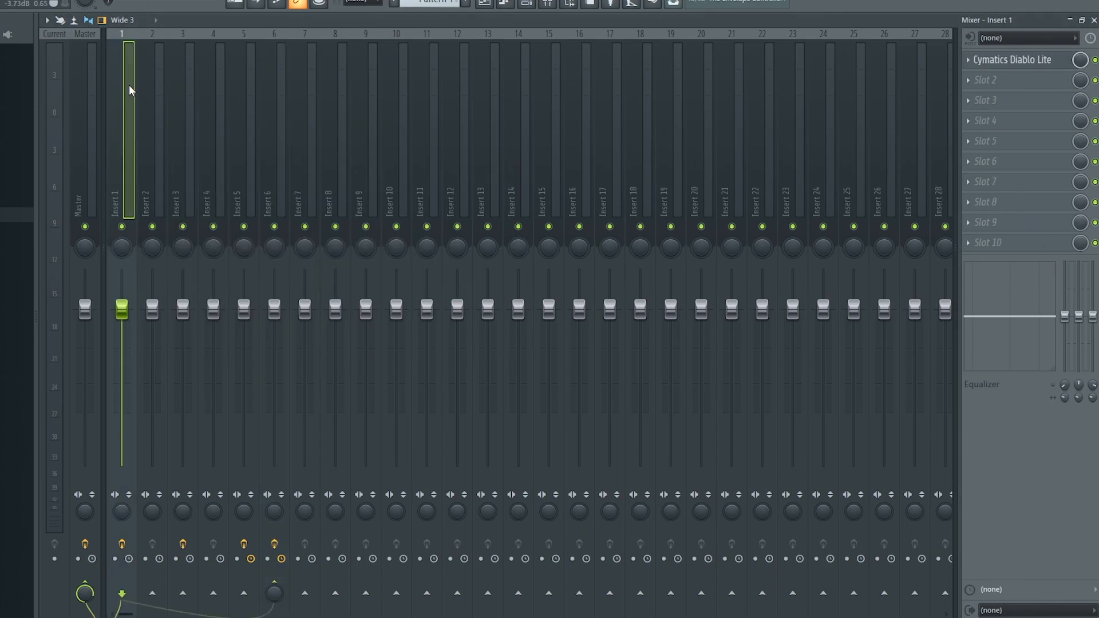
Step: Try routing Insert 2 to Insert 12, switching the send on and off
left_click(155, 209)
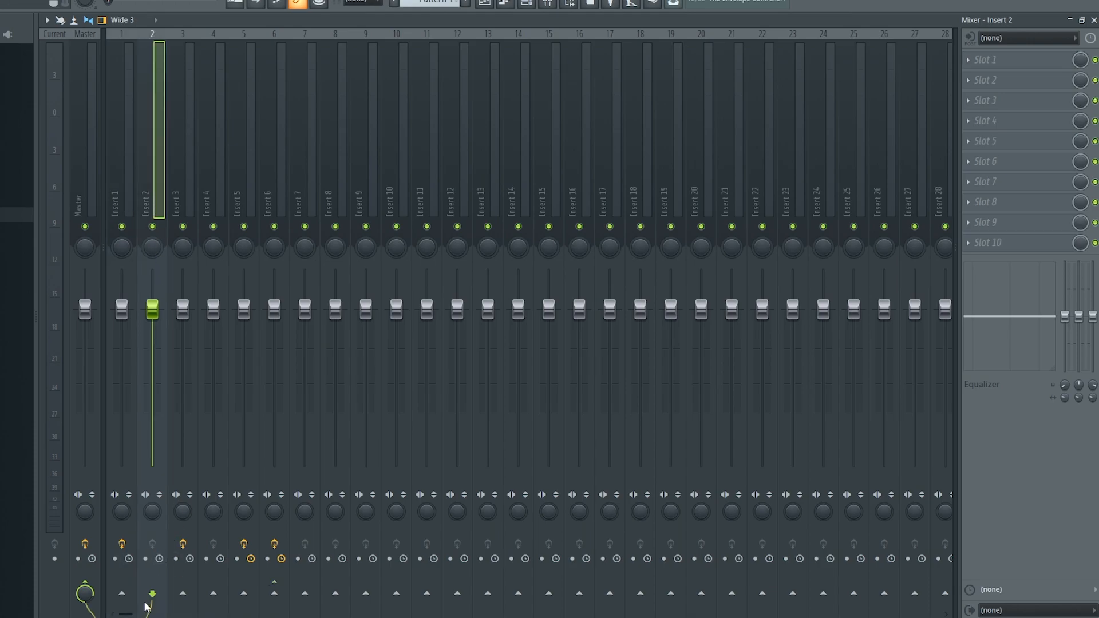
left_click(457, 592)
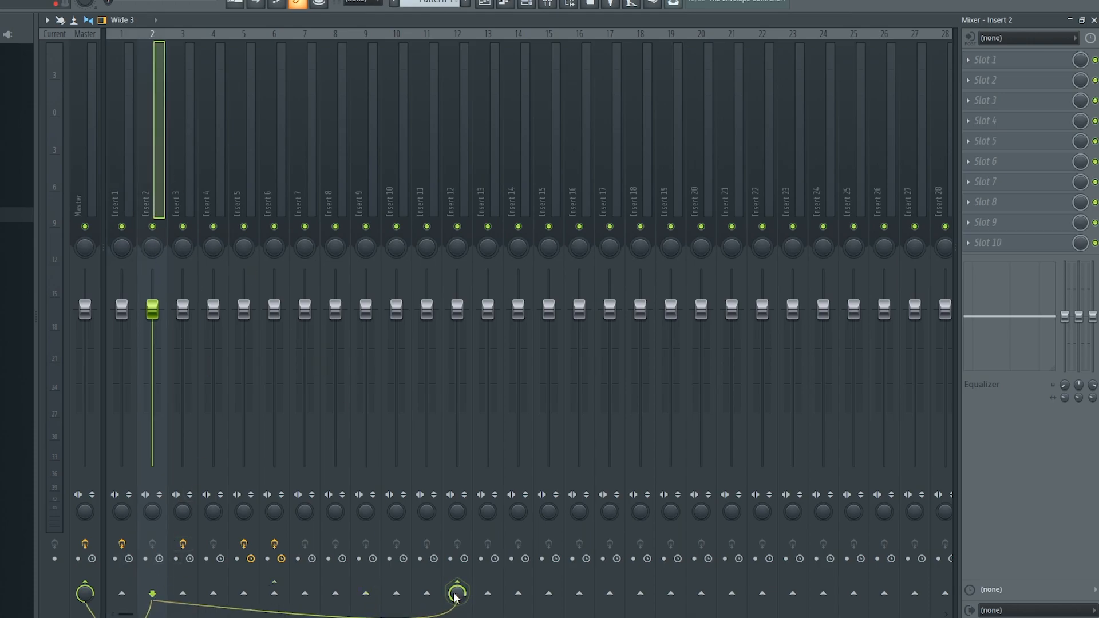
left_click(458, 594)
left_click(457, 593)
left_click(457, 594)
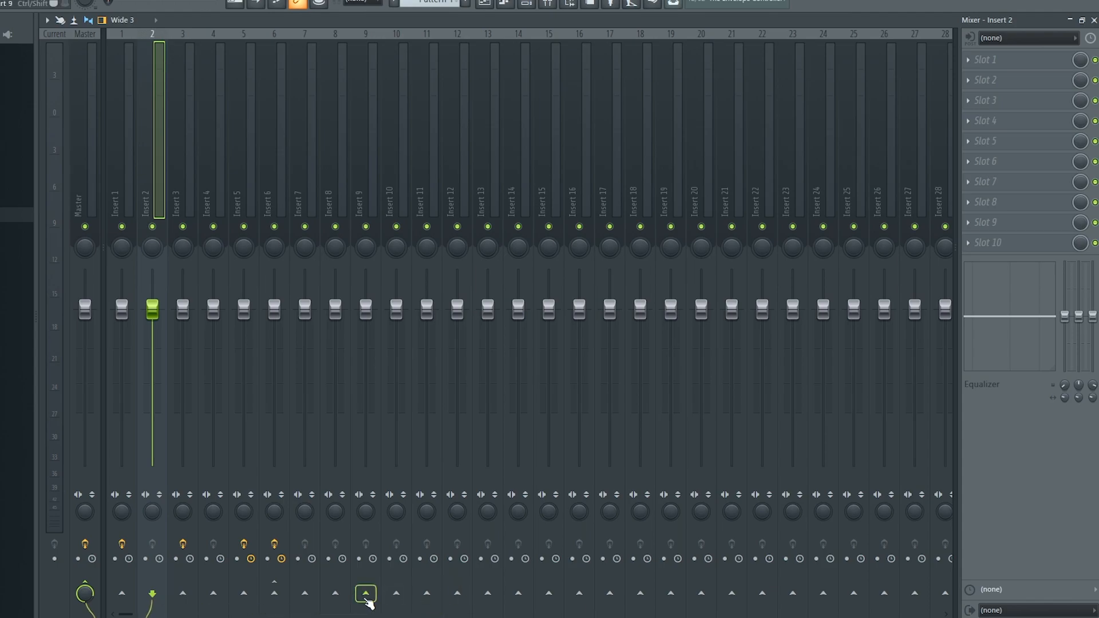
Step: Select the Master track and examine its audio input choices and effect slot mix knobs
left_click(77, 150)
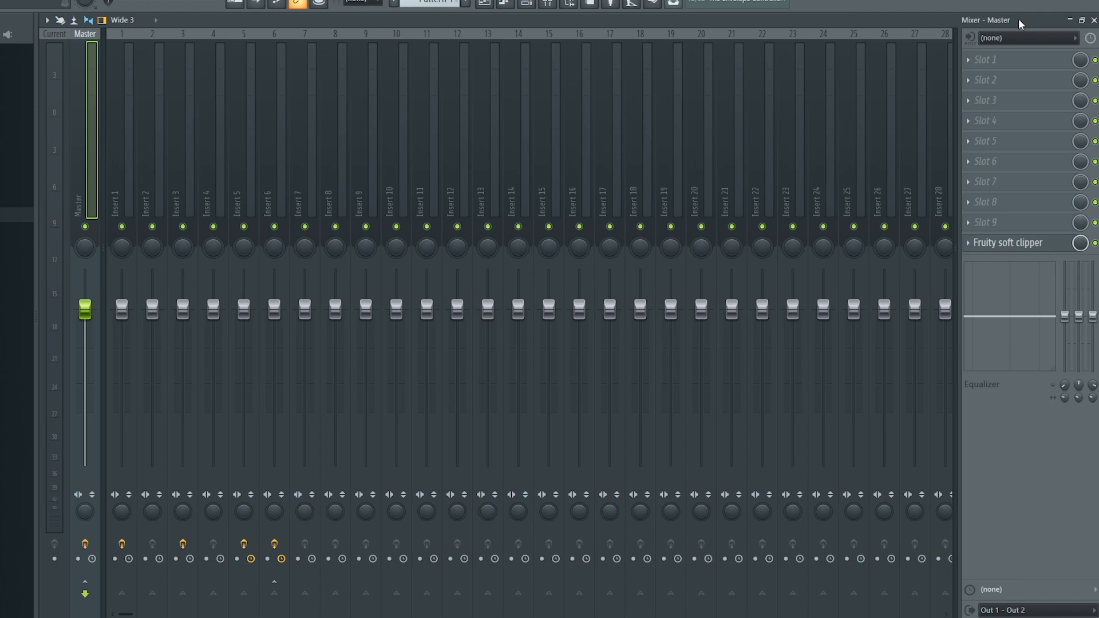
left_click(992, 38)
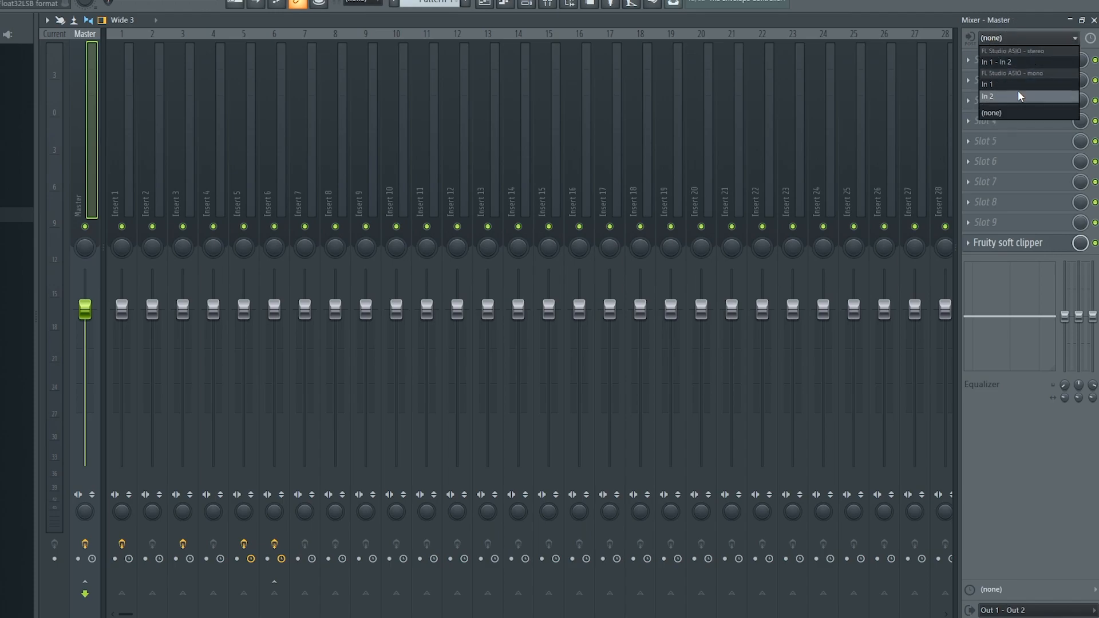
left_click(1028, 36)
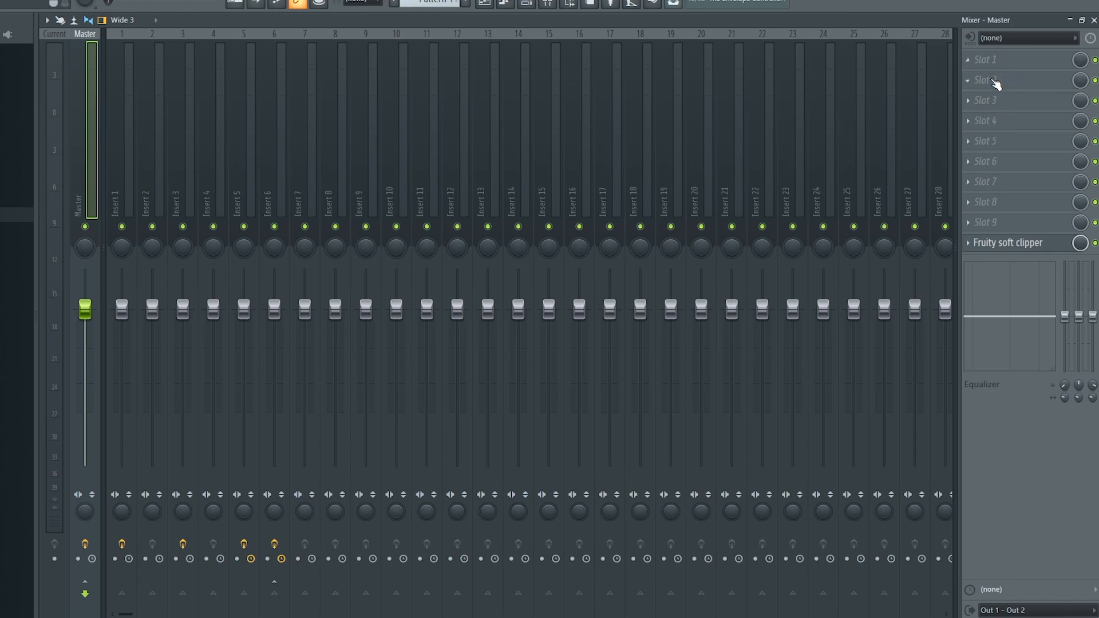
left_click_drag(1083, 61, 1084, 86)
left_click_drag(1075, 64, 1075, 121)
Step: Route Insert 13 to Insert 16 only
left_click(491, 74)
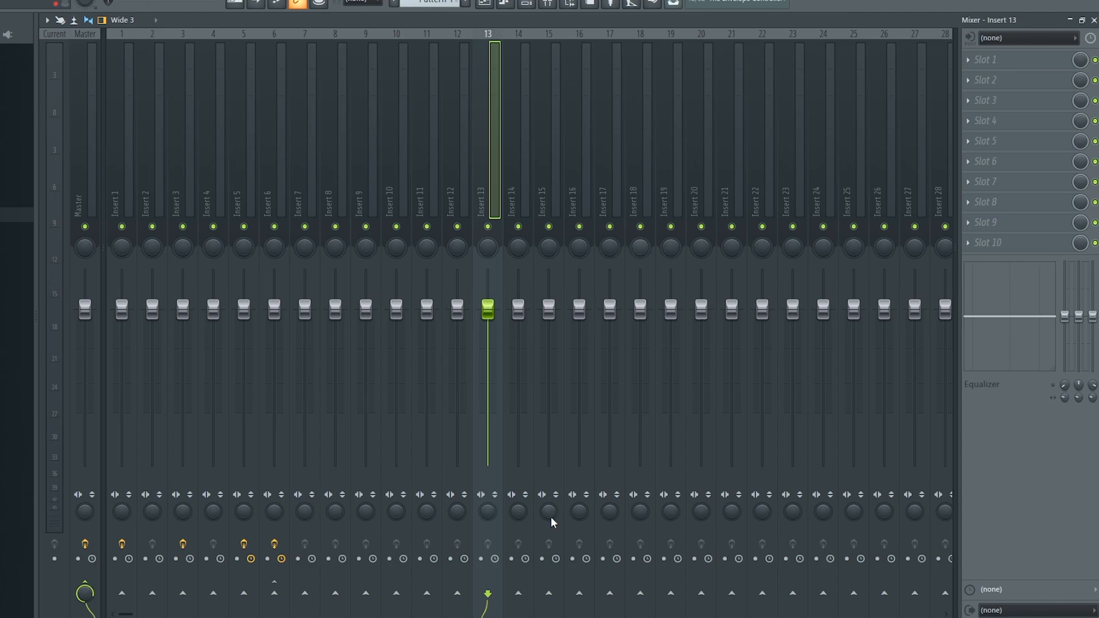
right_click(579, 595)
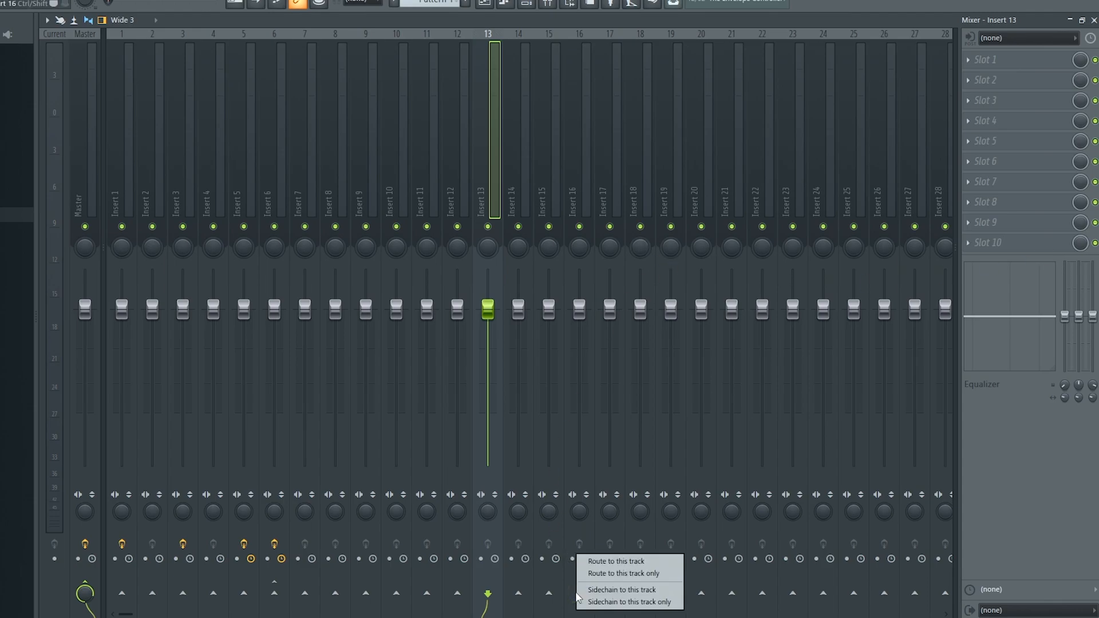
left_click(611, 574)
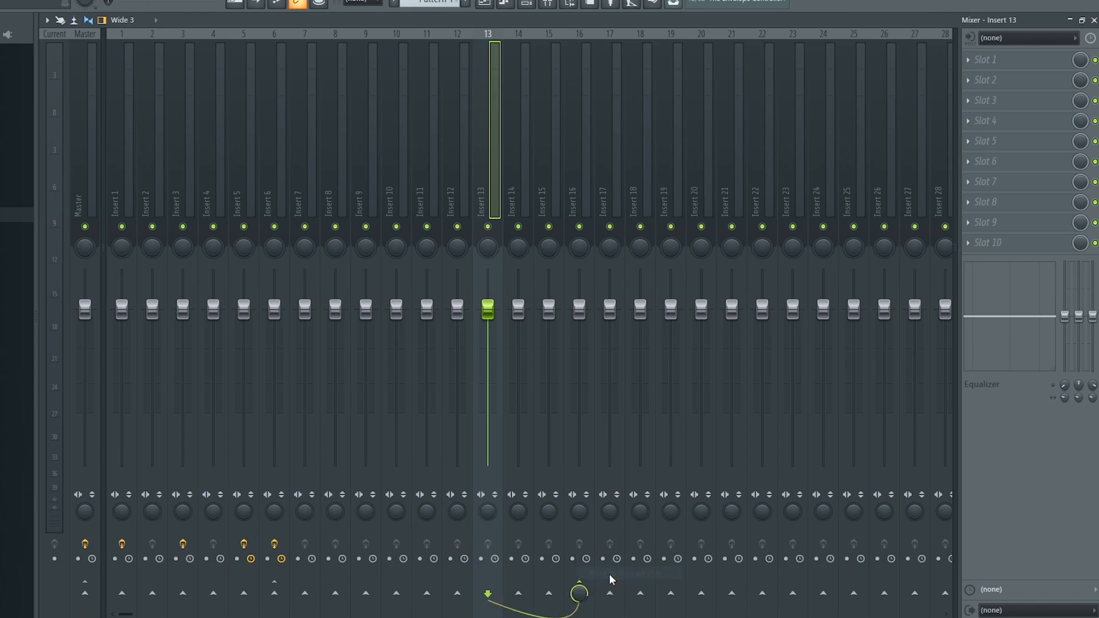
Step: Alternate between Insert 16 and Insert 13 to inspect the routing of each track
left_click(592, 120)
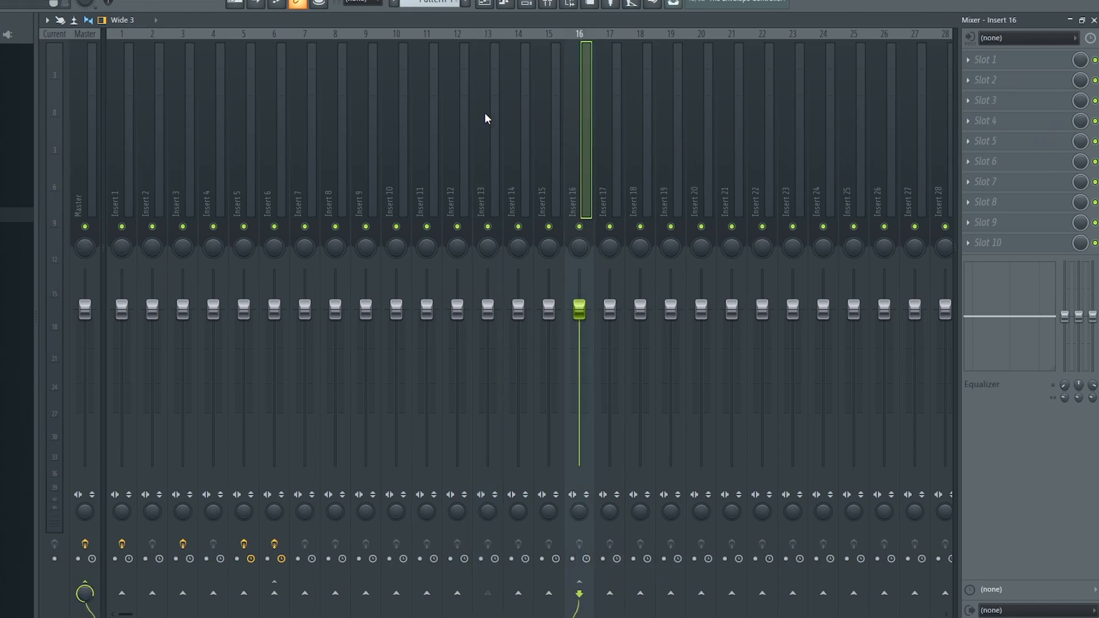
left_click(494, 143)
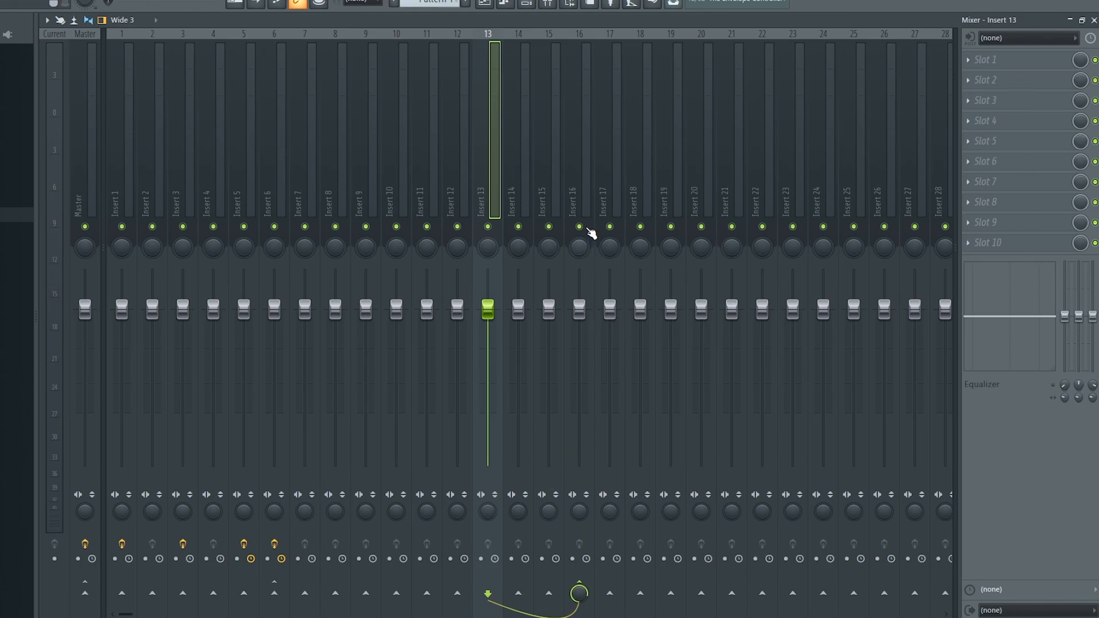
left_click(591, 214)
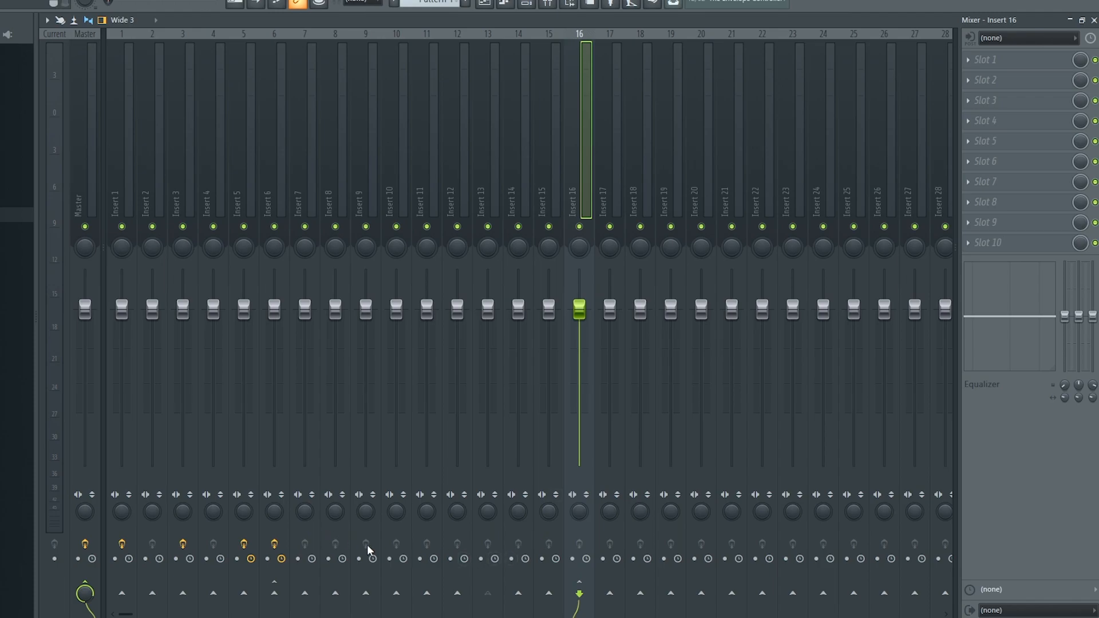
left_click(493, 115)
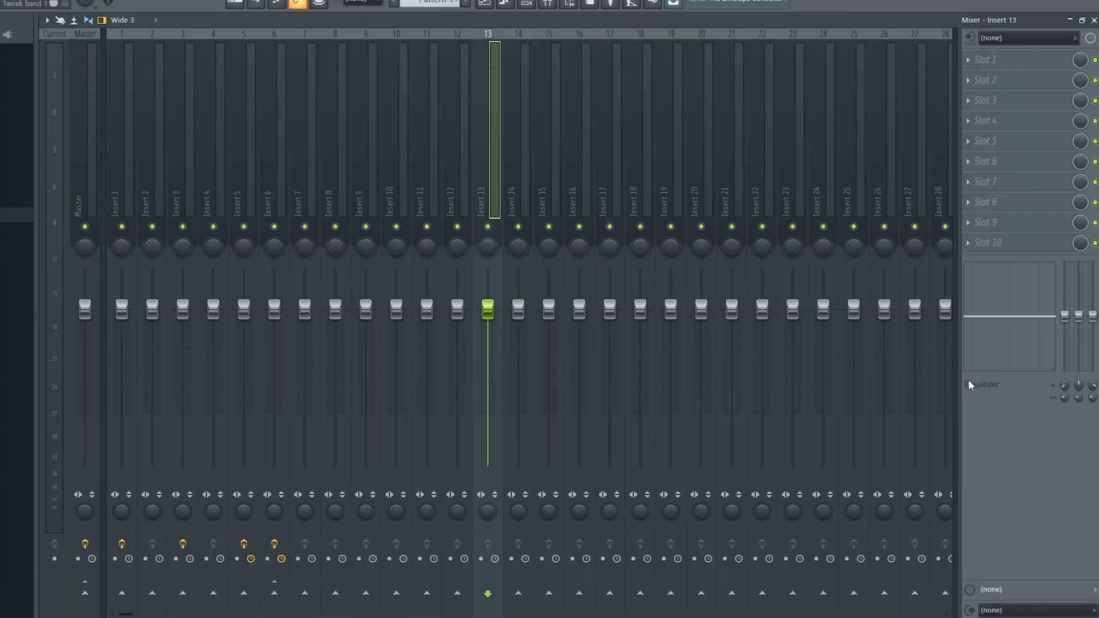
Step: Try moving a band on Insert 13's equalizer curve and reset the three band level sliders
left_click_drag(983, 319, 1037, 302)
right_click(1064, 309)
left_click(1066, 315)
right_click(1079, 308)
left_click(1079, 313)
right_click(1091, 307)
left_click(1080, 316)
Step: Cut the low and high bands on Insert 13's equalizer graph and shift the high band's frequency lower
left_click_drag(976, 316, 978, 327)
left_click_drag(1050, 319, 1053, 356)
right_click(1051, 347)
left_click(1064, 354)
right_click(1076, 322)
left_click(1072, 331)
left_click_drag(1036, 316, 1007, 352)
left_click_drag(978, 318, 975, 347)
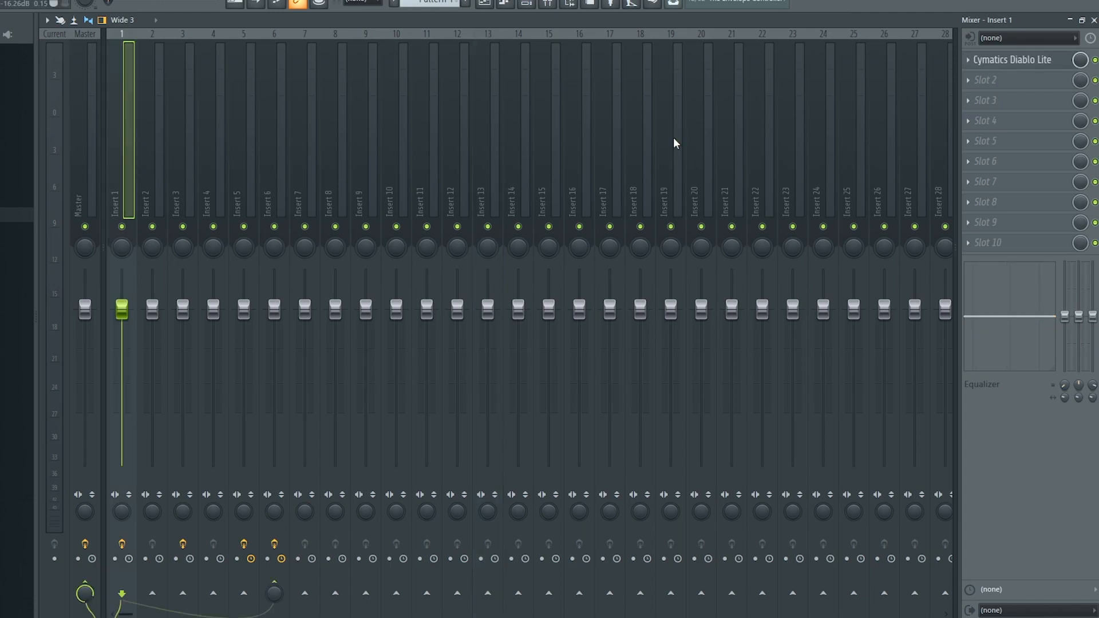